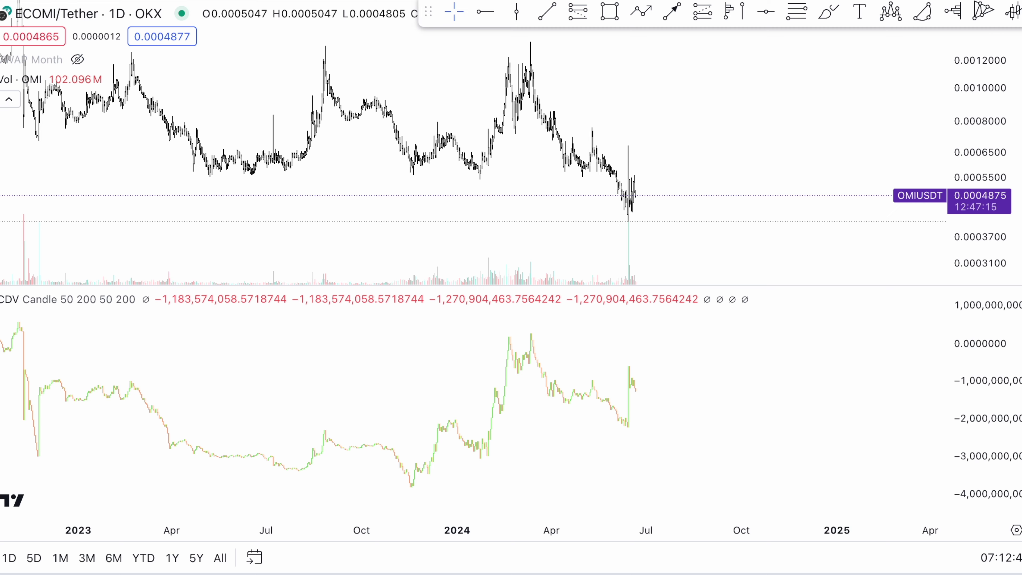
Draw a descending parallel channel from 18 Jun '23 to about 22 Nov '24, with its lower line along the June 2024 low.
{"action": "key", "text": "alt+t"}
{"action": "left_click", "coordinate": [252, 25]}
{"action": "left_click", "coordinate": [799, 105]}
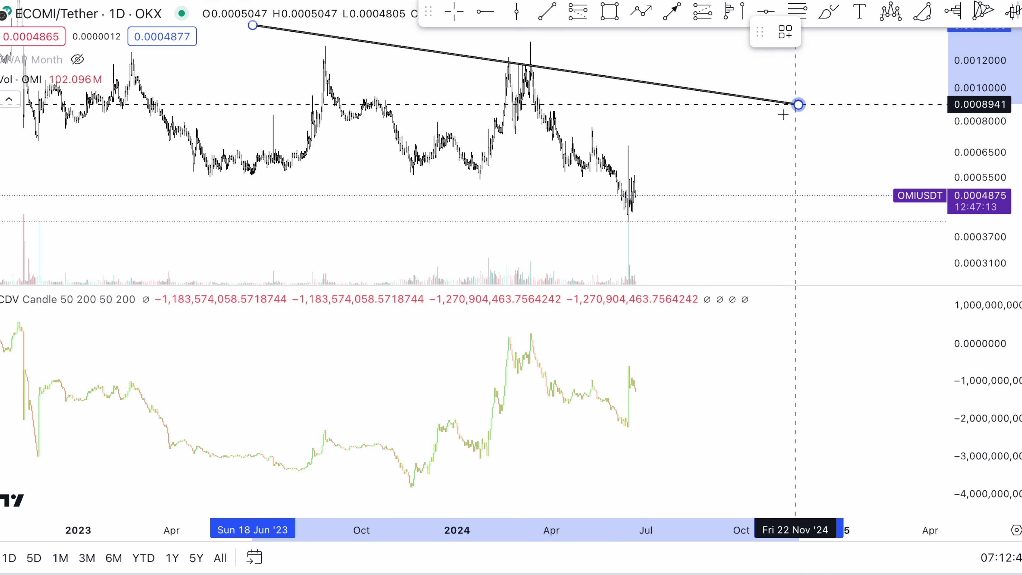
{"action": "left_click", "coordinate": [691, 225]}
{"action": "left_click", "coordinate": [807, 168]}
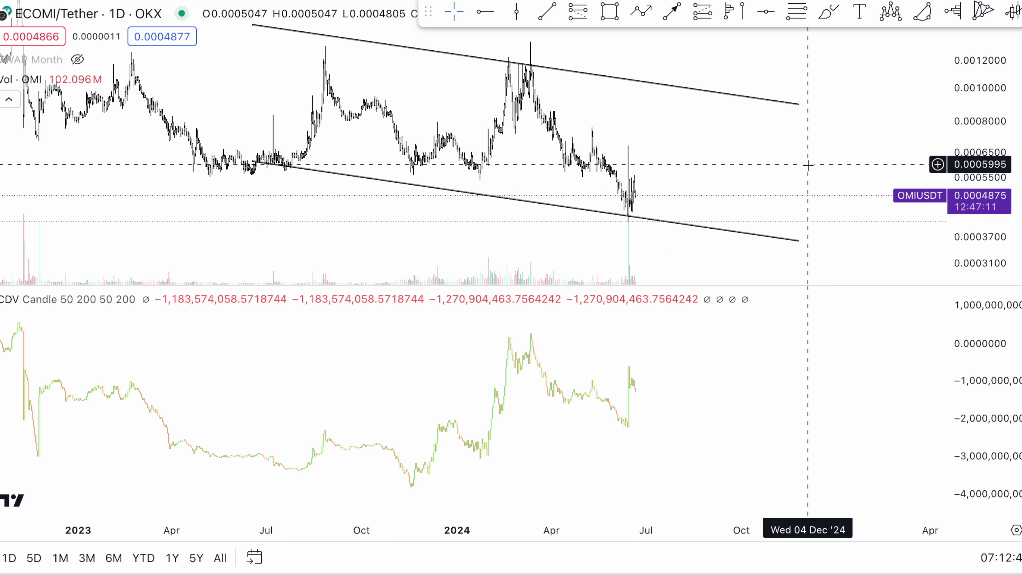
Brush a circle around the June 2024 low and a curved arrow beside it, and delete the arrowhead stroke.
{"action": "left_click", "coordinate": [828, 18]}
{"action": "mouse_move", "coordinate": [644, 192]}
{"action": "left_mouse_down"}
{"action": "mouse_move", "coordinate": [646, 201]}
{"action": "mouse_move", "coordinate": [680, 153]}
{"action": "mouse_move", "coordinate": [697, 194]}
{"action": "mouse_move", "coordinate": [718, 190]}
{"action": "left_mouse_up"}
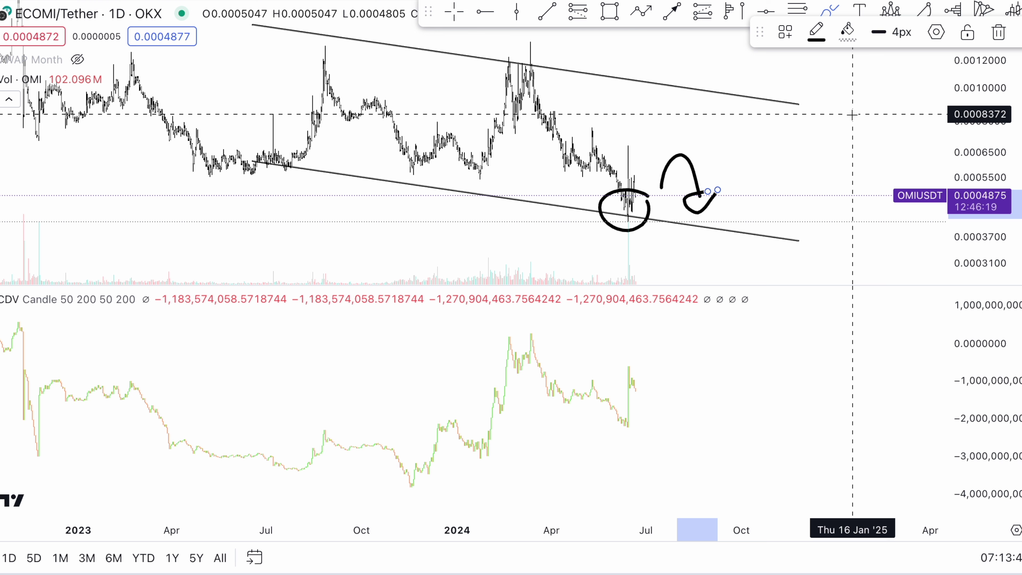
{"action": "left_click", "coordinate": [999, 32]}
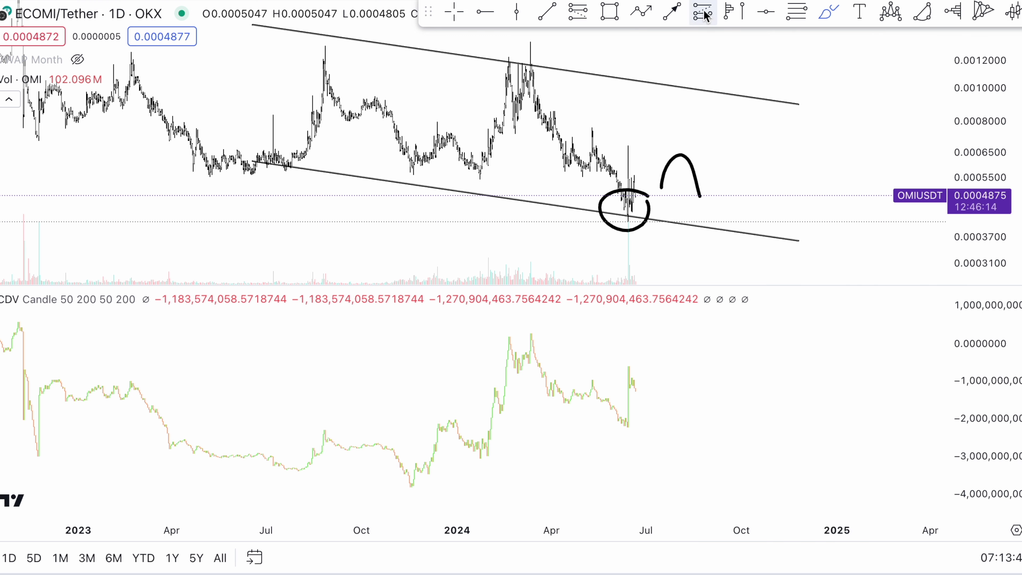
Undo the brush marks and the descending channel, and reset the price scale.
{"action": "key", "text": "super+z"}
{"action": "key", "text": "super+z"}
{"action": "key", "text": "super+z"}
{"action": "key", "text": "super+z"}
{"action": "key", "text": "super+z"}
{"action": "left_click", "coordinate": [454, 18]}
{"action": "double_click", "coordinate": [982, 119]}
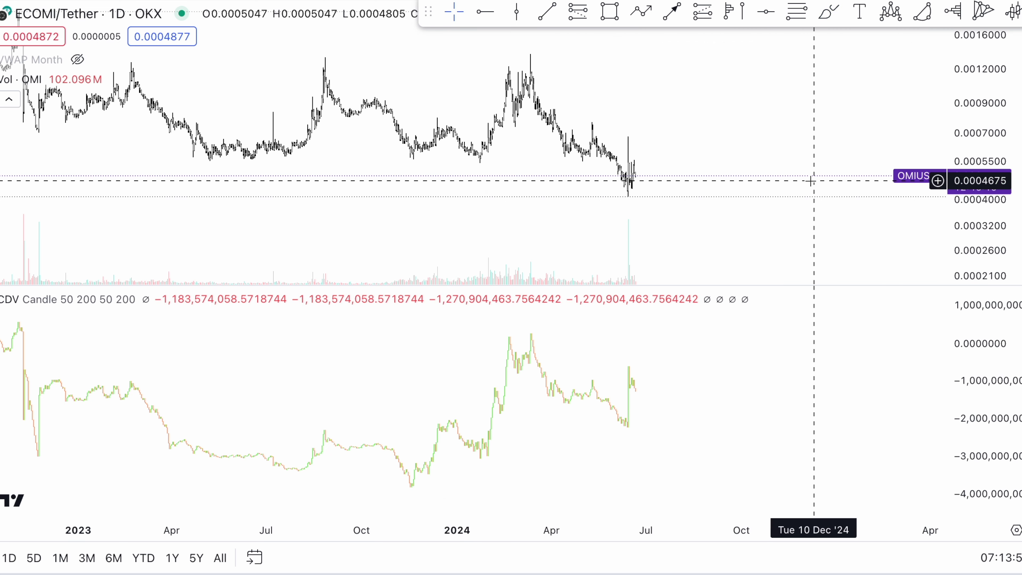
Draw a rising parallel channel from 4 Mar '23 at about 0.0011018 to mid-September 2024 at about 0.0015249.
{"action": "left_click", "coordinate": [1018, 11]}
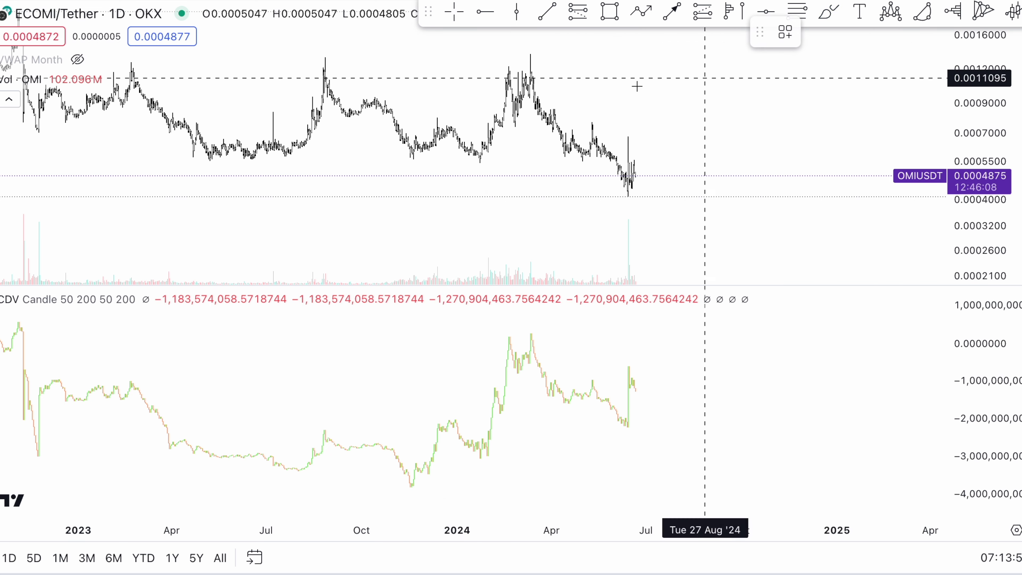
{"action": "left_click", "coordinate": [142, 79]}
{"action": "left_click", "coordinate": [720, 40]}
{"action": "left_click_drag", "start_coordinate": [720, 108], "coordinate": [721, 139]}
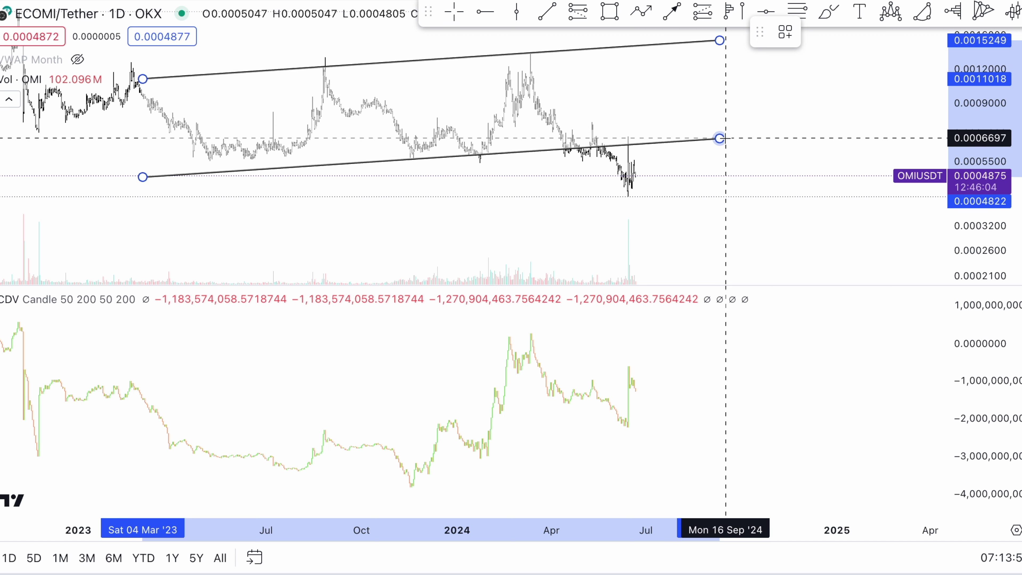
{"action": "left_click", "coordinate": [827, 197]}
Stretch the price scale and move the rising channel's starting anchor onto the February 2023 high.
{"action": "left_click_drag", "start_coordinate": [966, 212], "coordinate": [955, 179]}
{"action": "left_click_drag", "start_coordinate": [828, 133], "coordinate": [830, 165]}
{"action": "left_click_drag", "start_coordinate": [144, 93], "coordinate": [133, 82]}
{"action": "left_click", "coordinate": [646, 95]}
Brush freehand ellipses around the channel's lower line and upper line to highlight the price touches.
{"action": "left_click", "coordinate": [829, 12]}
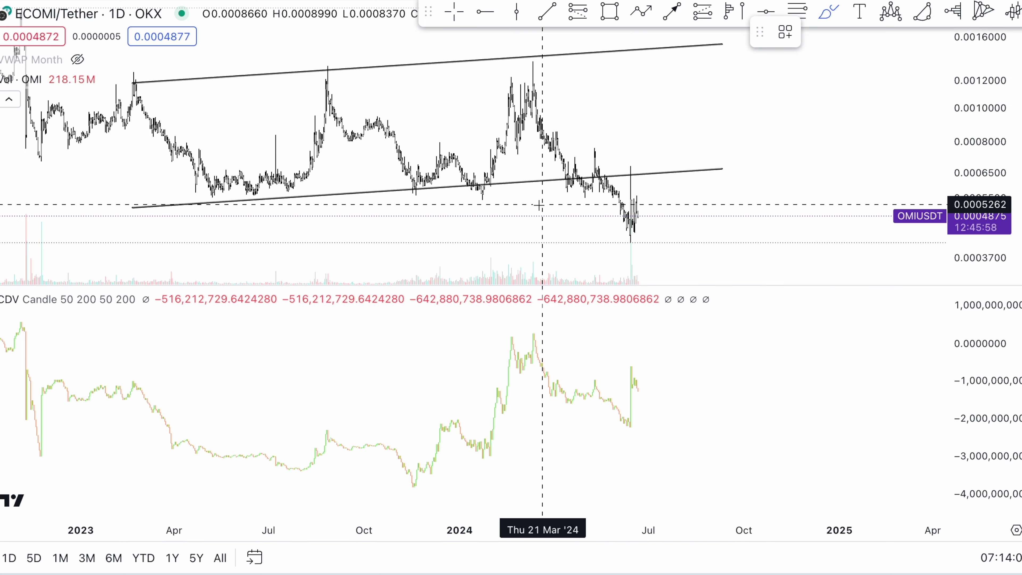
{"action": "mouse_move", "coordinate": [587, 182]}
{"action": "left_mouse_down"}
{"action": "mouse_move", "coordinate": [314, 181]}
{"action": "mouse_move", "coordinate": [348, 222]}
{"action": "mouse_move", "coordinate": [528, 208]}
{"action": "left_mouse_up"}
{"action": "mouse_move", "coordinate": [536, 47]}
{"action": "left_mouse_down"}
{"action": "mouse_move", "coordinate": [320, 54]}
{"action": "mouse_move", "coordinate": [591, 70]}
{"action": "mouse_move", "coordinate": [575, 32]}
{"action": "left_mouse_up"}
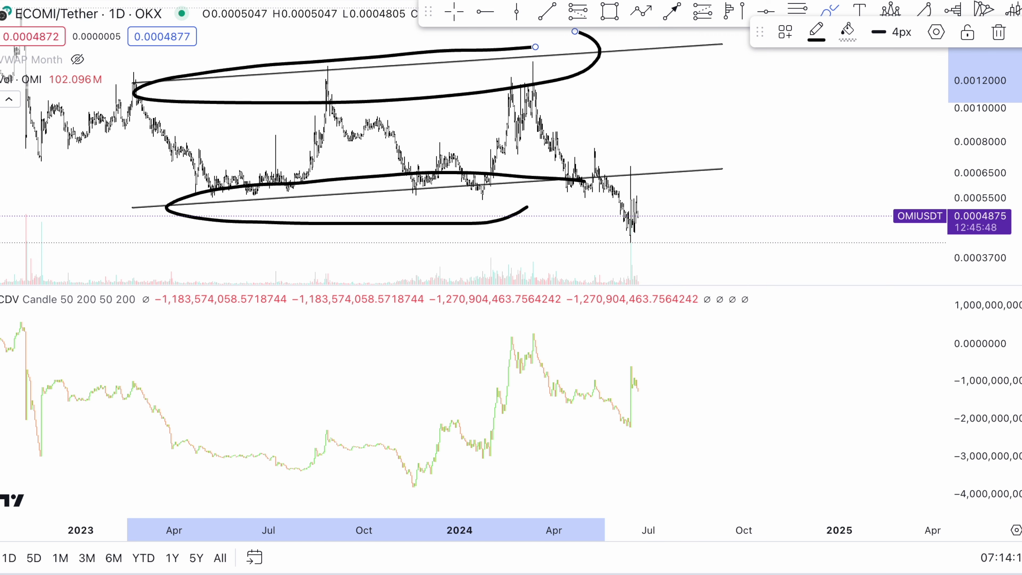
Undo the freehand ellipses around both channel lines.
{"action": "key", "text": "super+z"}
{"action": "key", "text": "super+z"}
{"action": "key", "text": "ctrl+z"}
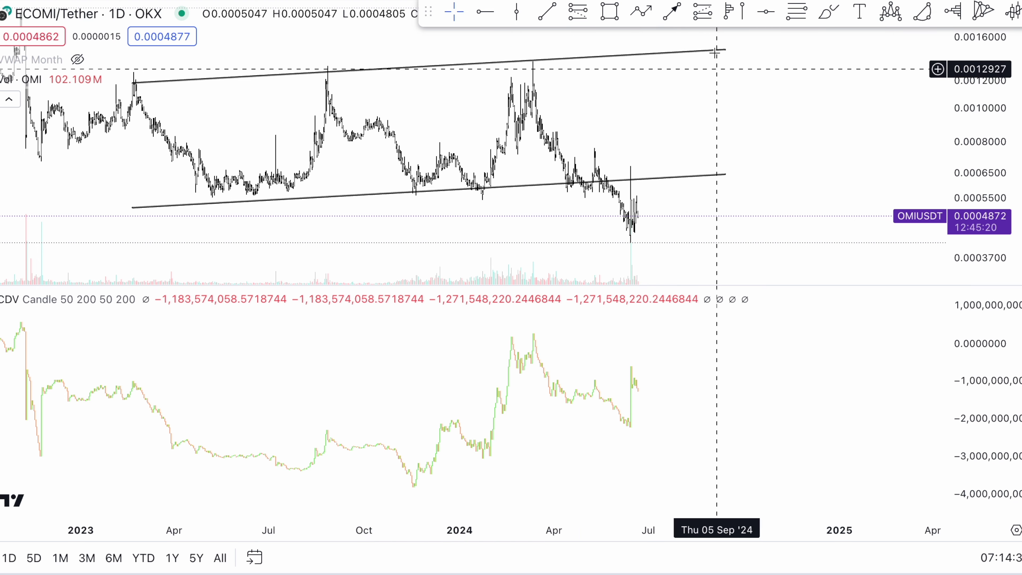
Apply a fixed range volume profile to the price from November 2022 to June 2024.
{"action": "mouse_move", "coordinate": [654, 162]}
{"action": "left_mouse_down"}
{"action": "mouse_move", "coordinate": [16, 158]}
{"action": "mouse_move", "coordinate": [23, 171]}
{"action": "left_mouse_up"}
{"action": "left_click_drag", "start_coordinate": [789, 126], "coordinate": [792, 85]}
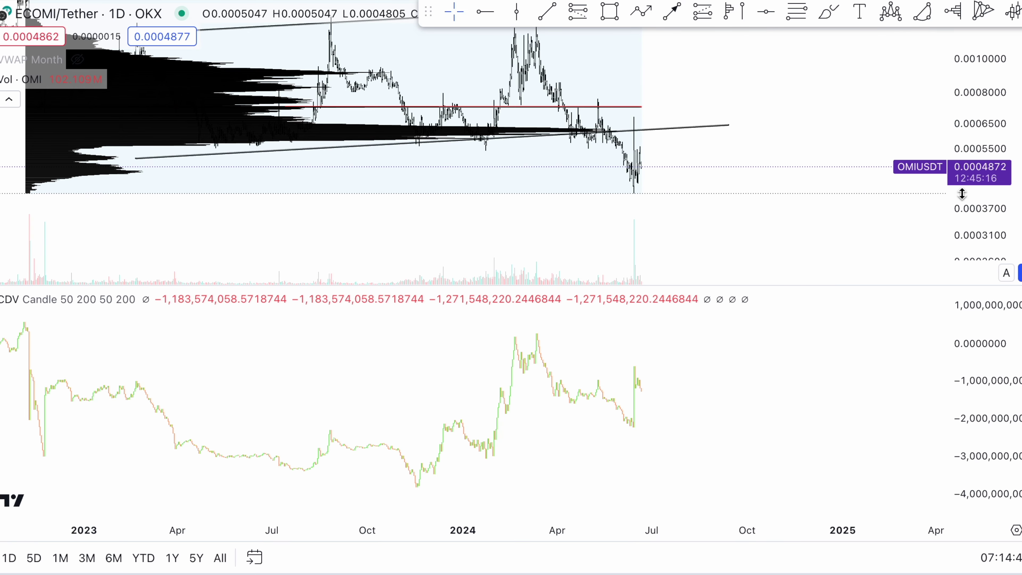
{"action": "left_click_drag", "start_coordinate": [960, 192], "coordinate": [970, 30]}
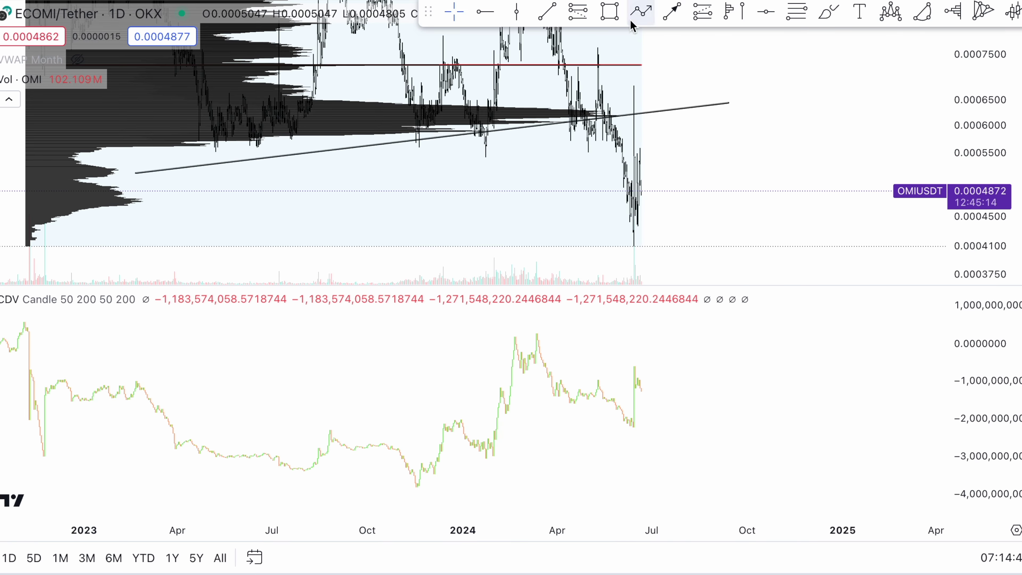
Mark the volume profile's peak with a rectangle from 0.0006096 to 0.0006273, 20 Apr to 7 Dec '24, and point an upward arrow at it.
{"action": "left_click", "coordinate": [619, 17]}
{"action": "left_click_drag", "start_coordinate": [577, 112], "coordinate": [816, 119]}
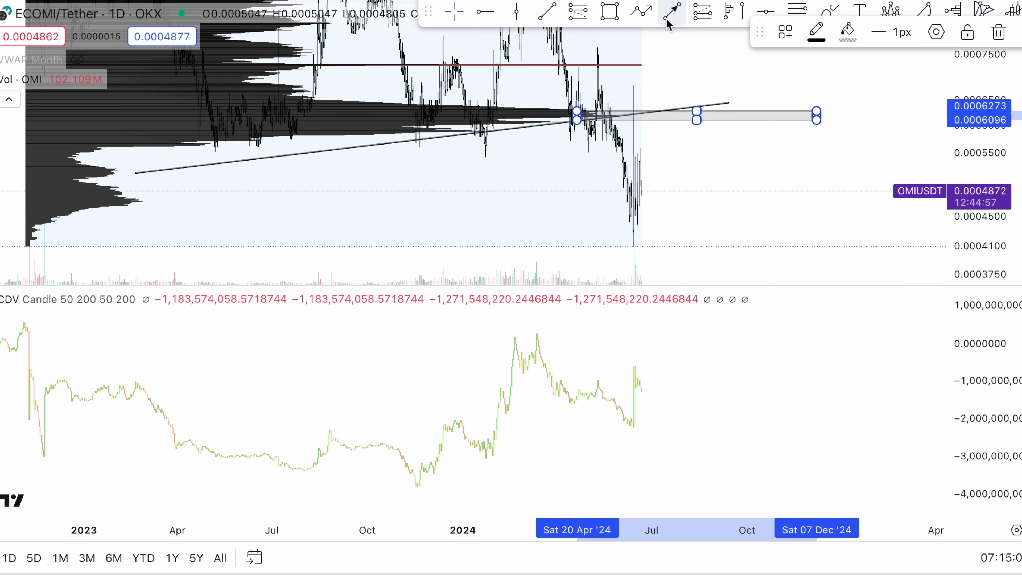
{"action": "left_click", "coordinate": [679, 13]}
{"action": "left_click_drag", "start_coordinate": [666, 157], "coordinate": [666, 123]}
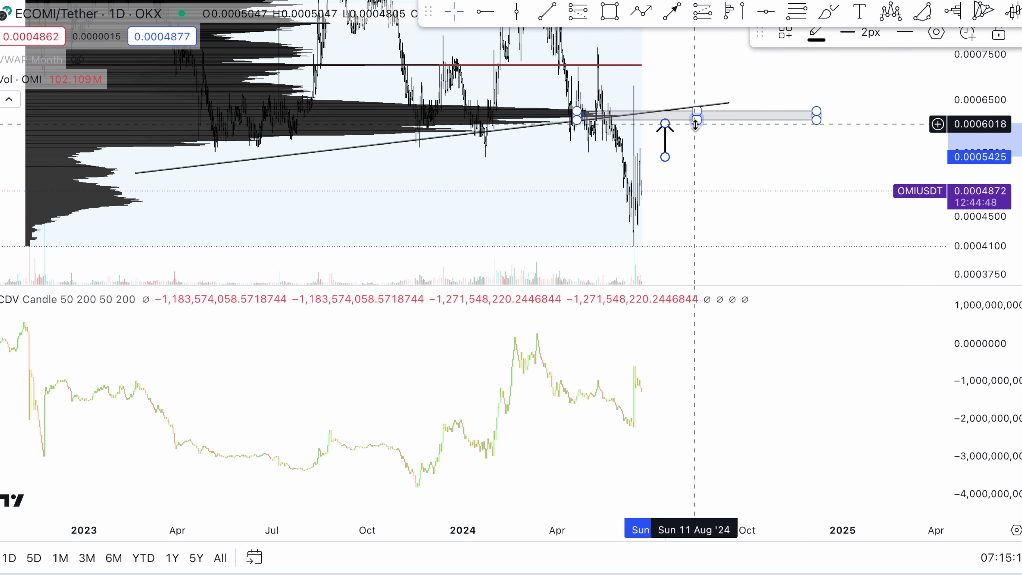
{"action": "left_click", "coordinate": [684, 118]}
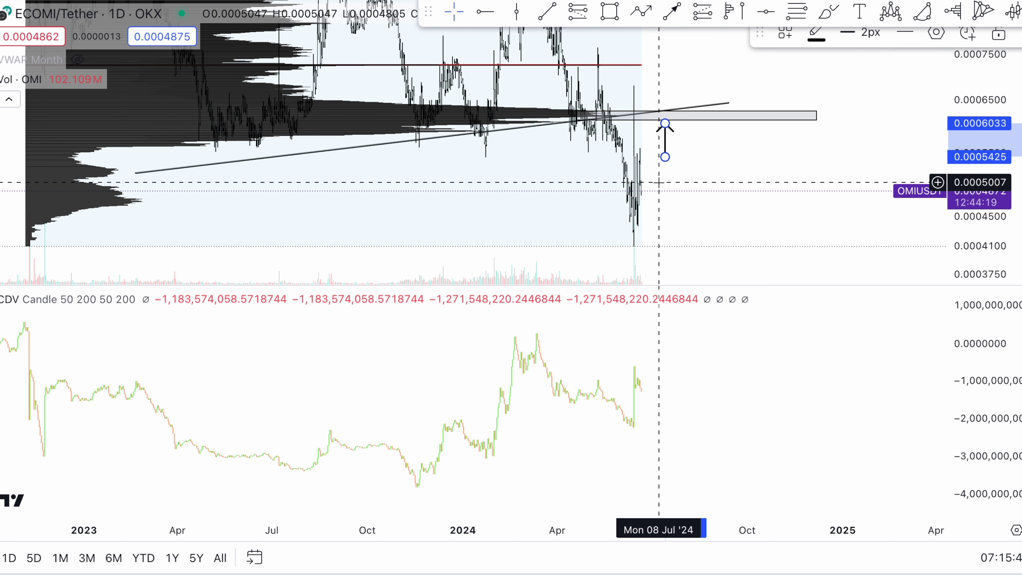
Draw a horizontal trend line from the August 2023 price high at about 0.0013278 past the March 2024 high.
{"action": "scroll", "coordinate": [680, 170], "scroll_direction": "down", "scroll_amount": 5}
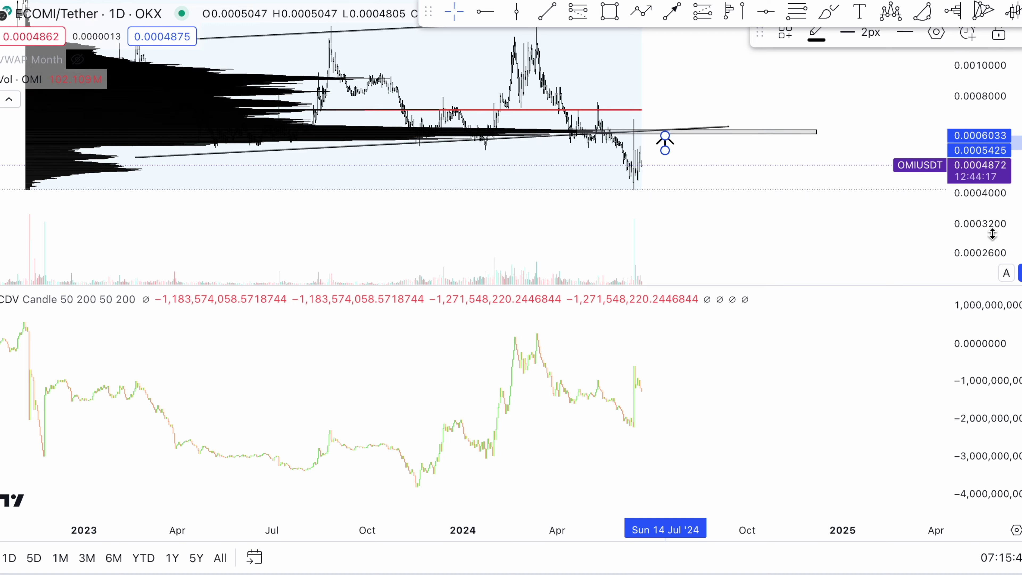
{"action": "left_click_drag", "start_coordinate": [857, 140], "coordinate": [814, 135]}
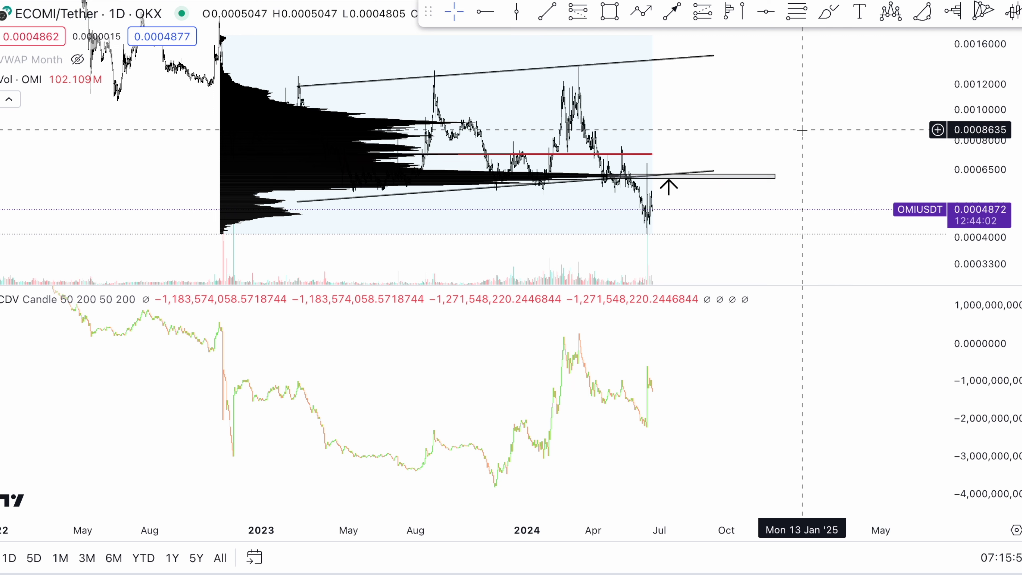
{"action": "left_click", "coordinate": [546, 12]}
{"action": "left_click", "coordinate": [433, 70]}
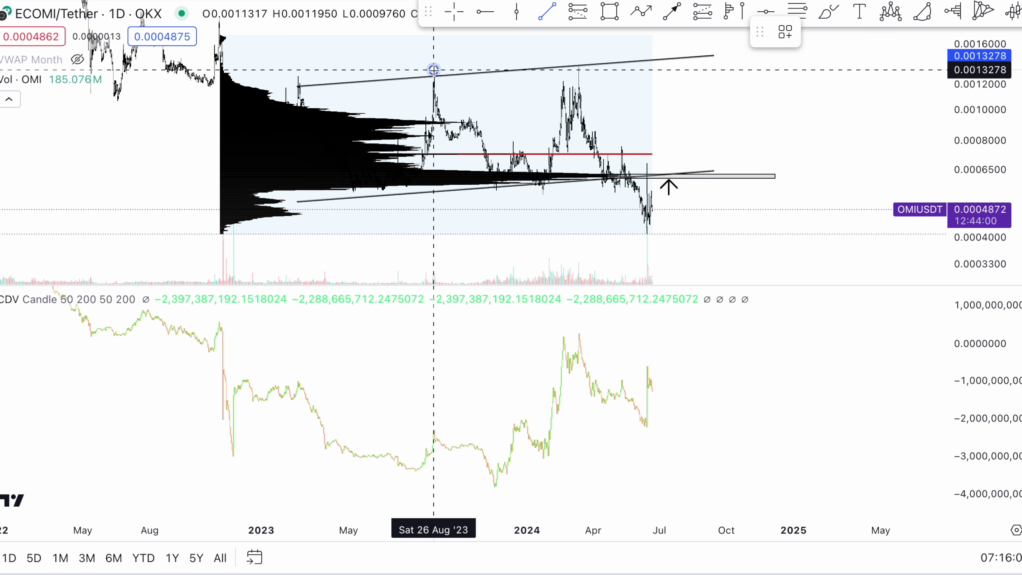
{"action": "left_click", "coordinate": [626, 69]}
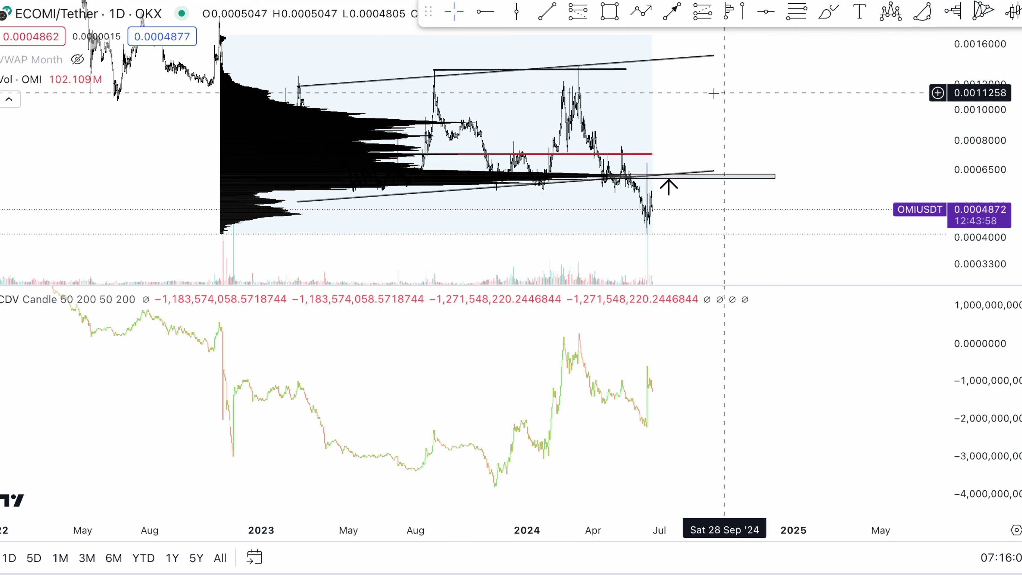
Draw a nearly horizontal trend line on the CDV indicator from the 25 Aug '23 peak to 18 Mar '24.
{"action": "left_click", "coordinate": [548, 12]}
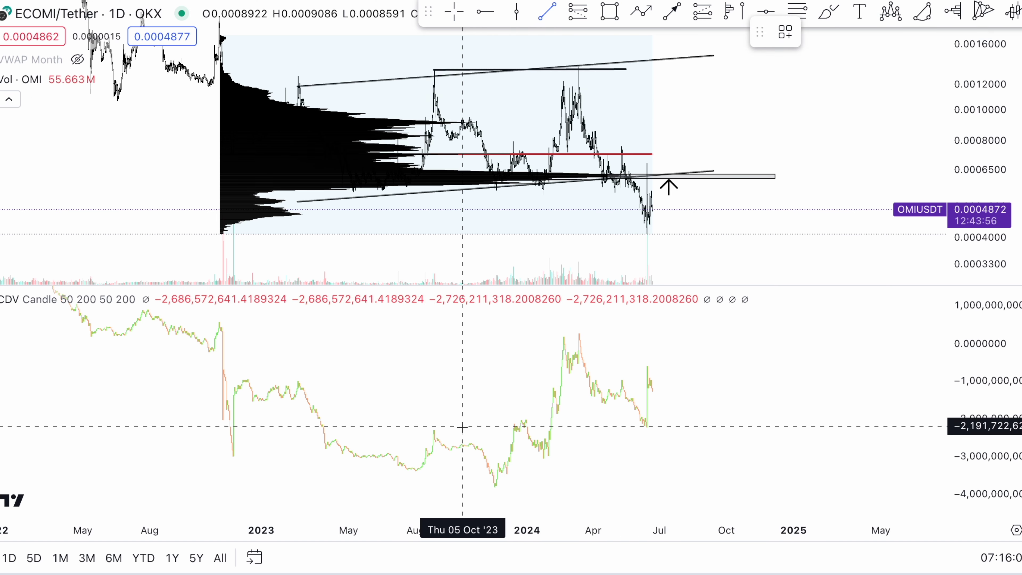
{"action": "left_click", "coordinate": [433, 430]}
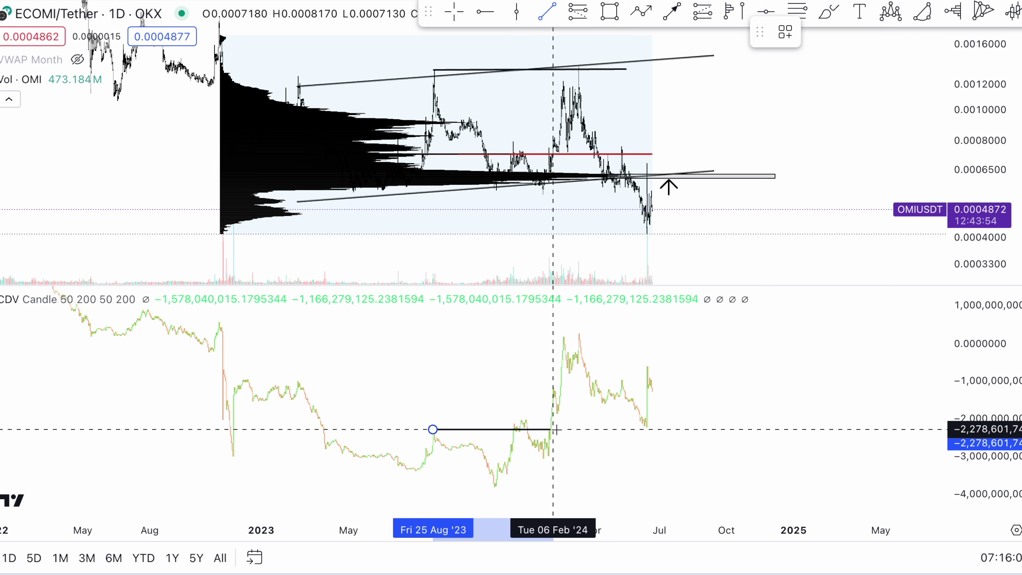
{"action": "left_click", "coordinate": [583, 431]}
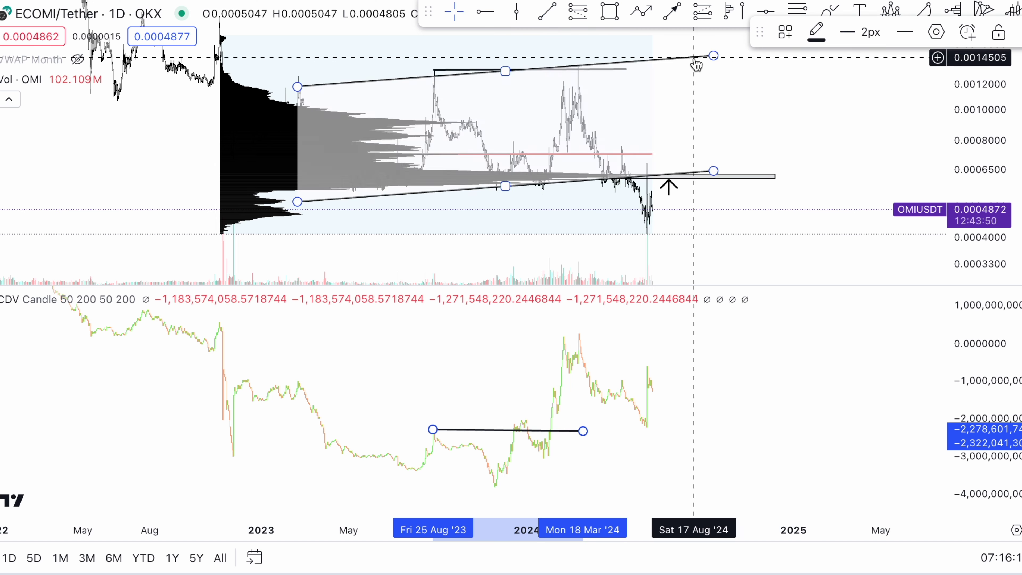
Draw a rising arrow on the CDV indicator from its late December 2023 peak to the February 2024 high.
{"action": "left_click", "coordinate": [672, 11]}
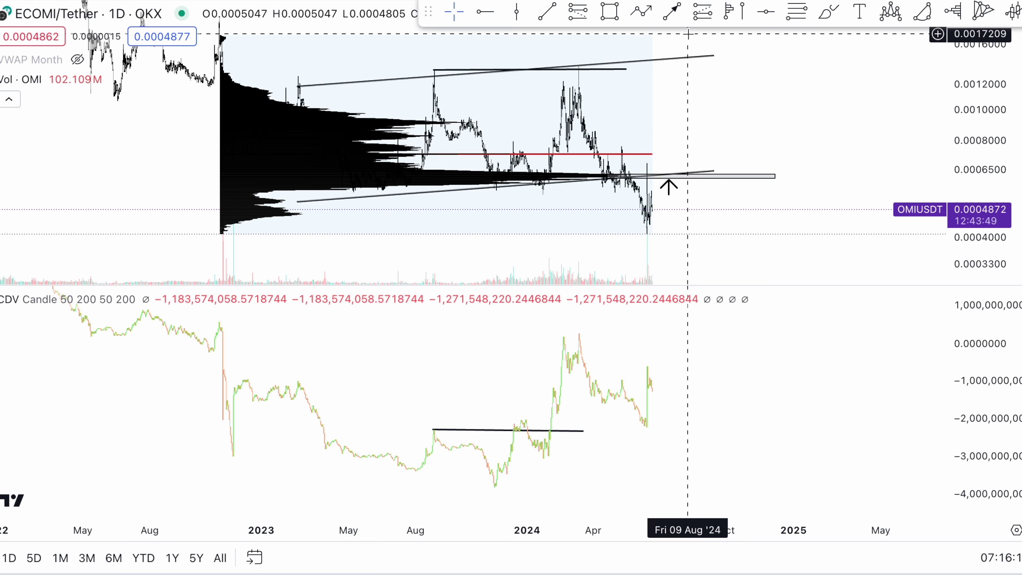
{"action": "left_click", "coordinate": [524, 422]}
{"action": "left_click", "coordinate": [561, 337]}
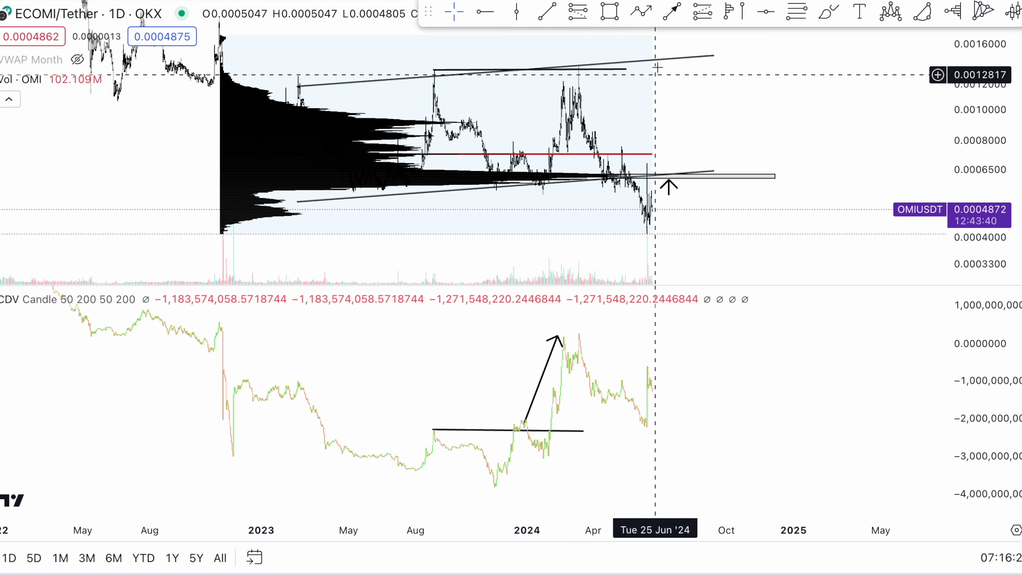
Draw a horizontal arrow above the price highs from 19 Aug '23 to June 2024.
{"action": "left_click", "coordinate": [672, 12]}
{"action": "left_click", "coordinate": [429, 61]}
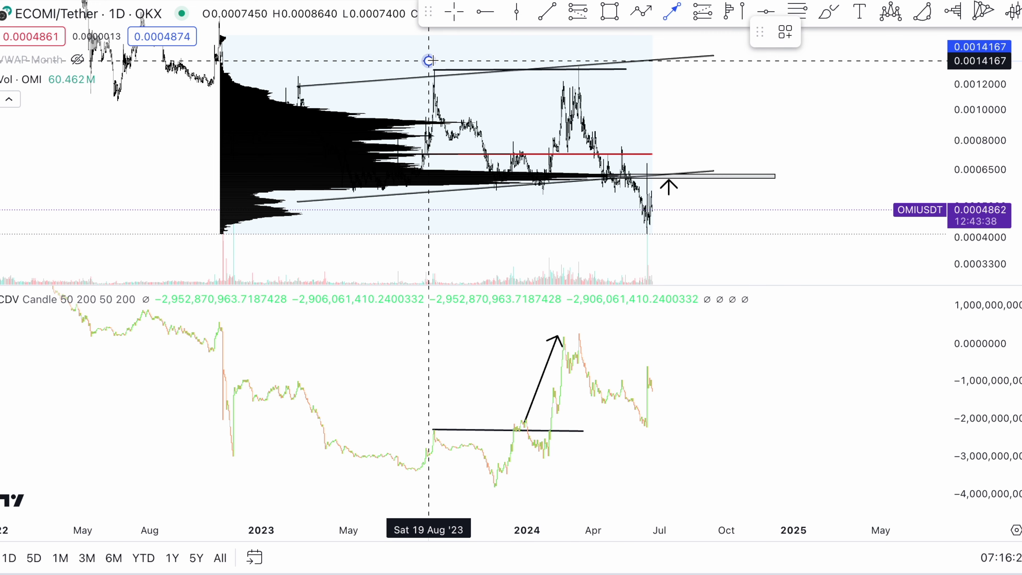
{"action": "left_click", "coordinate": [644, 60]}
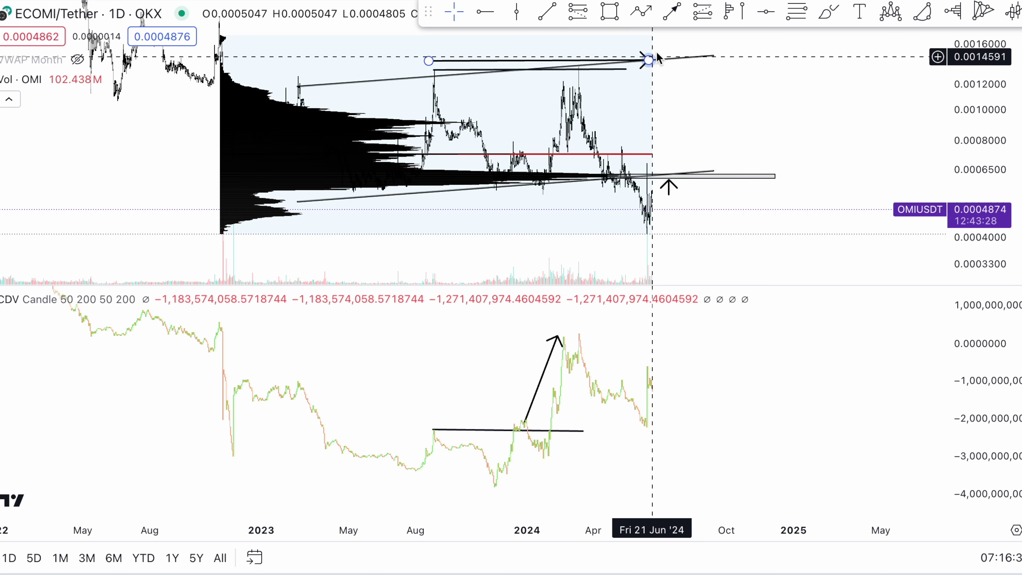
Add two more rising arrows on the CDV indicator, one on each side of the existing arrow.
{"action": "left_click", "coordinate": [671, 19]}
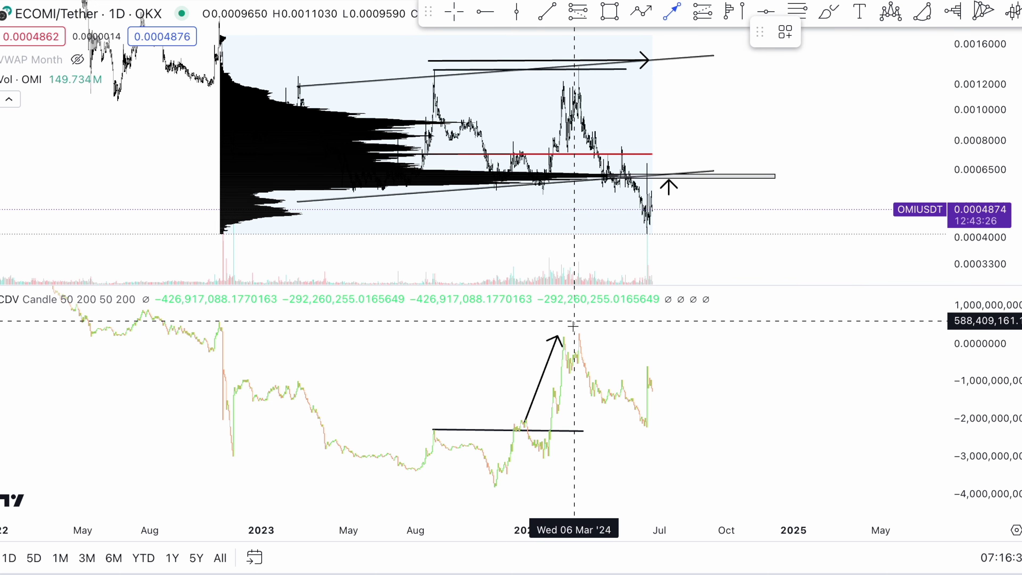
{"action": "left_click", "coordinate": [493, 413]}
{"action": "left_click", "coordinate": [525, 343]}
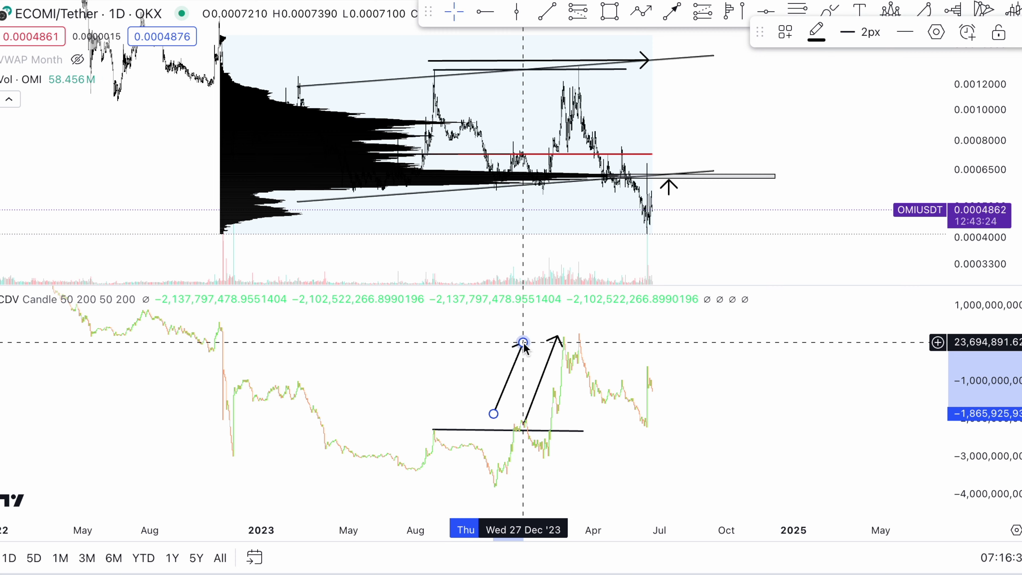
{"action": "left_click", "coordinate": [547, 425]}
{"action": "left_click", "coordinate": [565, 380]}
{"action": "left_click", "coordinate": [635, 332]}
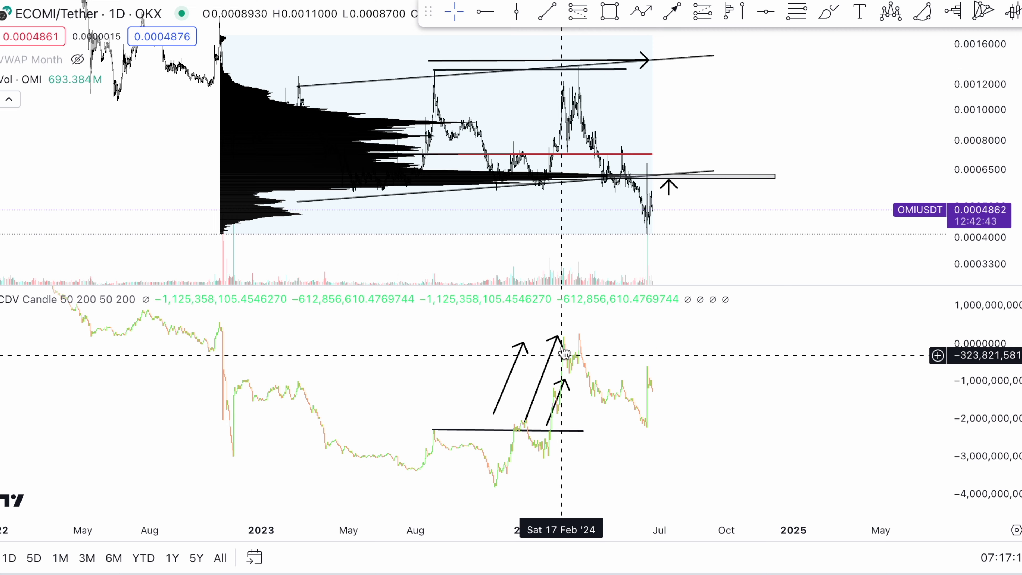
Draw a thin rectangle at the 11 May '24 price high, from about 0.0007701 downward, extending to mid-August 2024.
{"action": "scroll", "coordinate": [629, 271], "scroll_direction": "up", "scroll_amount": 3}
{"action": "left_click_drag", "start_coordinate": [657, 224], "coordinate": [778, 192]}
{"action": "scroll", "coordinate": [781, 194], "scroll_direction": "up", "scroll_amount": 3}
{"action": "left_click_drag", "start_coordinate": [1011, 424], "coordinate": [1013, 322]}
{"action": "left_click_drag", "start_coordinate": [1018, 173], "coordinate": [1002, 65]}
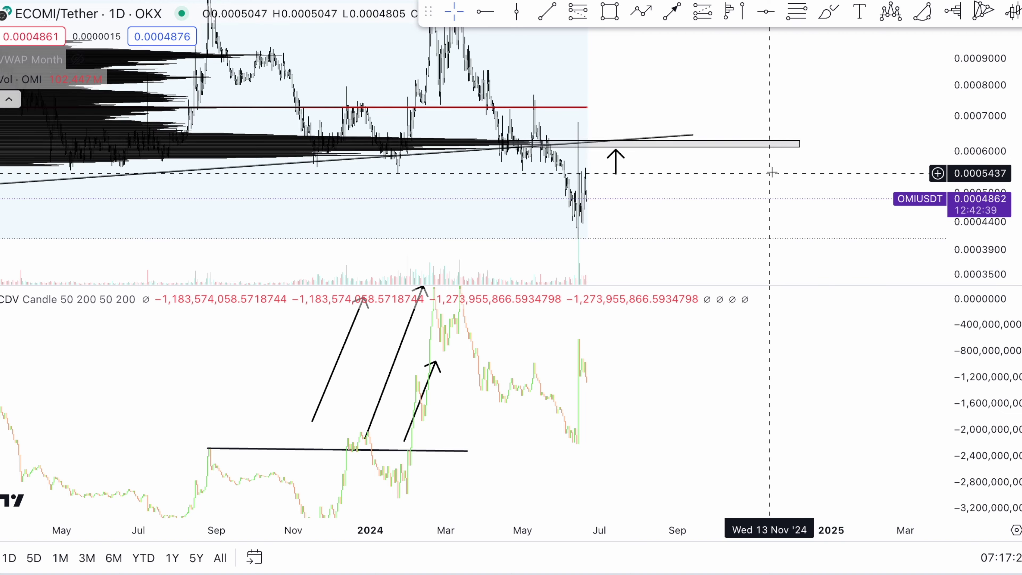
{"action": "left_click_drag", "start_coordinate": [776, 173], "coordinate": [787, 146]}
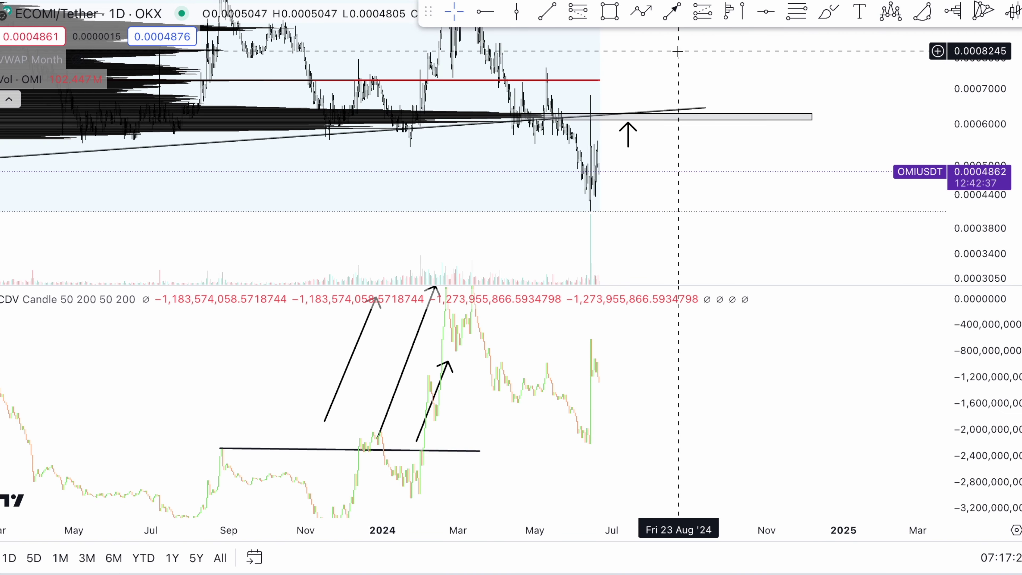
{"action": "left_click_drag", "start_coordinate": [623, 31], "coordinate": [613, 42]}
{"action": "left_click", "coordinate": [610, 12]}
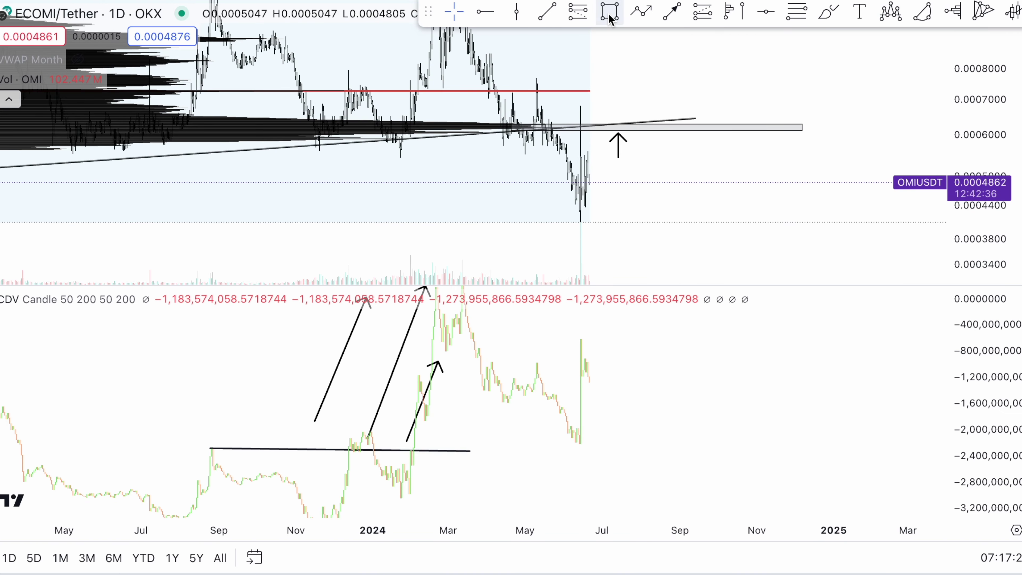
{"action": "left_click", "coordinate": [538, 78]}
{"action": "left_click", "coordinate": [734, 82]}
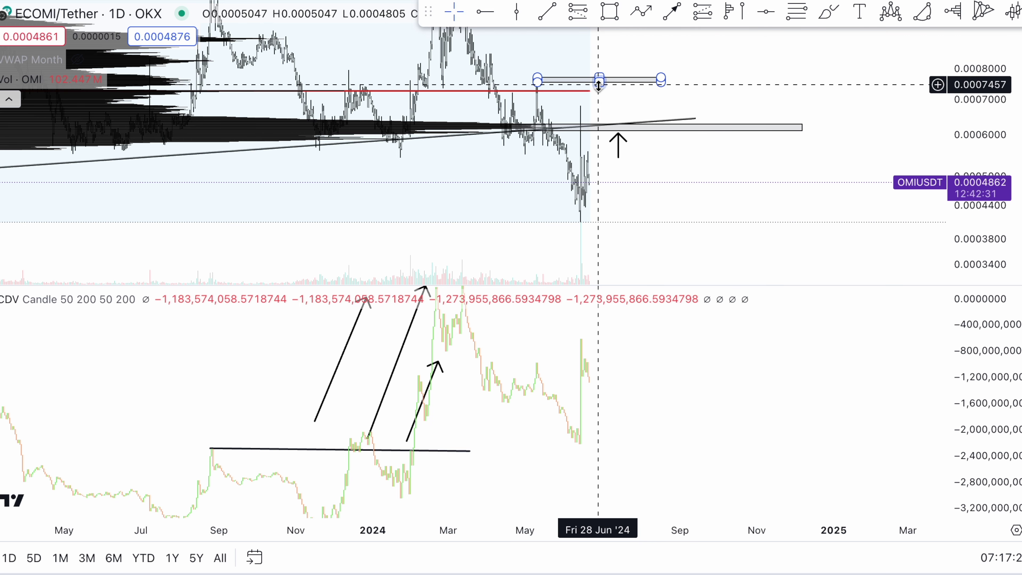
Draw a thin rectangle on the CDV indicator at its matching May peak, from 11 May to about 2 Aug '24.
{"action": "left_click", "coordinate": [609, 11]}
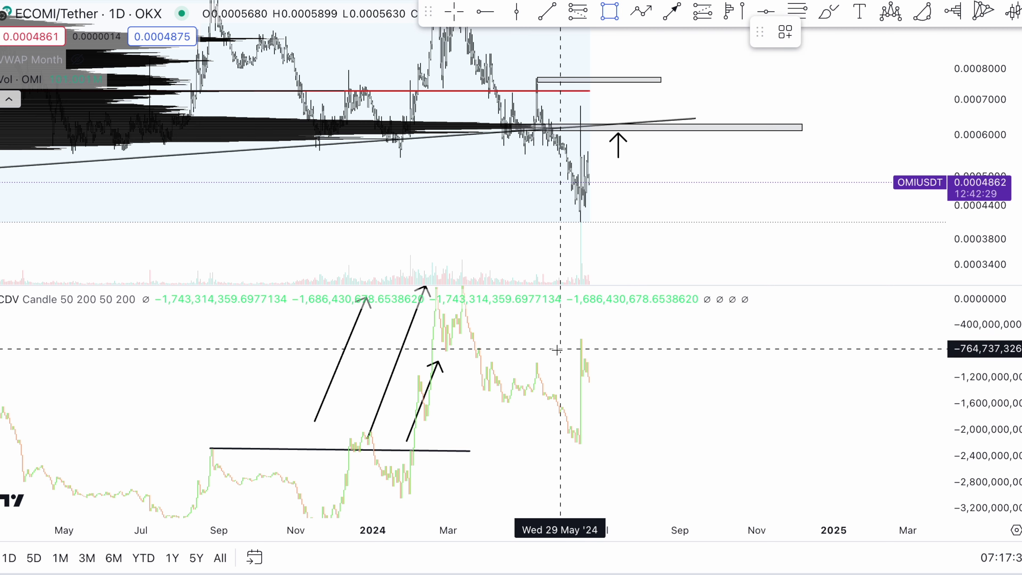
{"action": "left_click", "coordinate": [538, 360]}
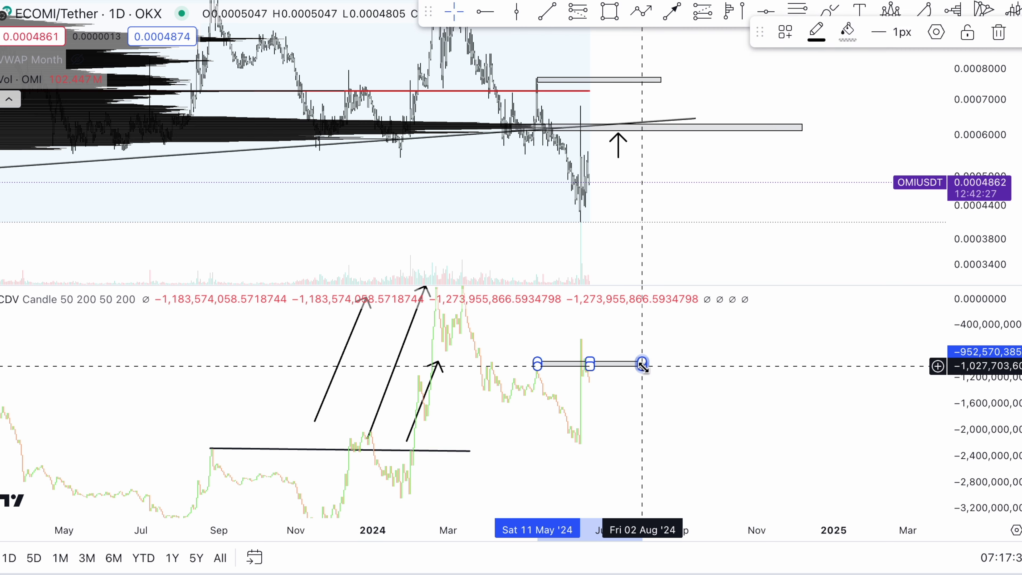
Brush a circle around the June CDV spike at the rectangle and a question mark over the rectangle at the May price high.
{"action": "left_click", "coordinate": [644, 365]}
{"action": "left_click", "coordinate": [830, 11]}
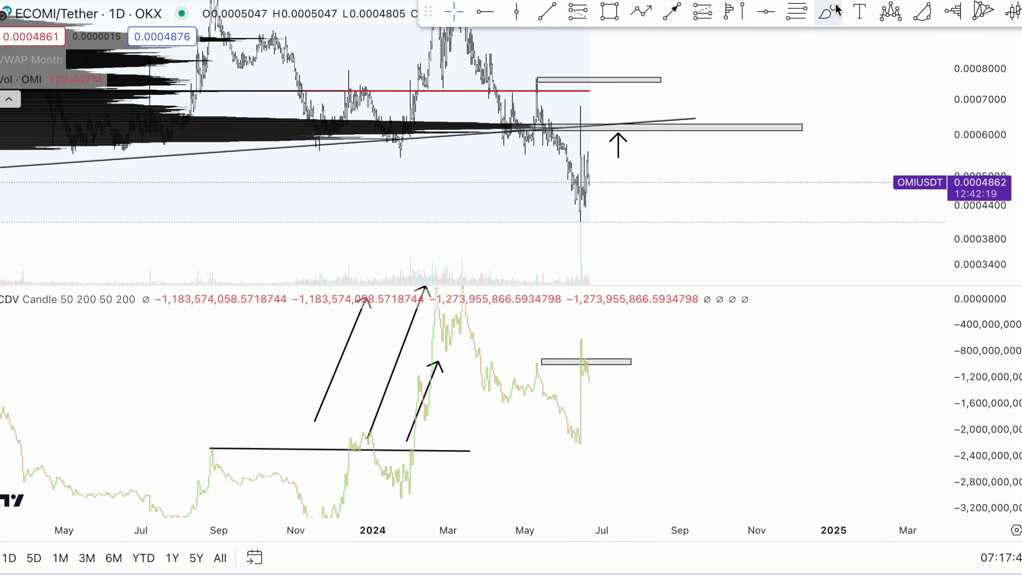
{"action": "left_click_drag", "start_coordinate": [583, 360], "coordinate": [586, 357]}
{"action": "mouse_move", "coordinate": [602, 47]}
{"action": "left_mouse_down"}
{"action": "mouse_move", "coordinate": [622, 44]}
{"action": "mouse_move", "coordinate": [612, 74]}
{"action": "left_mouse_up"}
{"action": "left_click", "coordinate": [615, 90]}
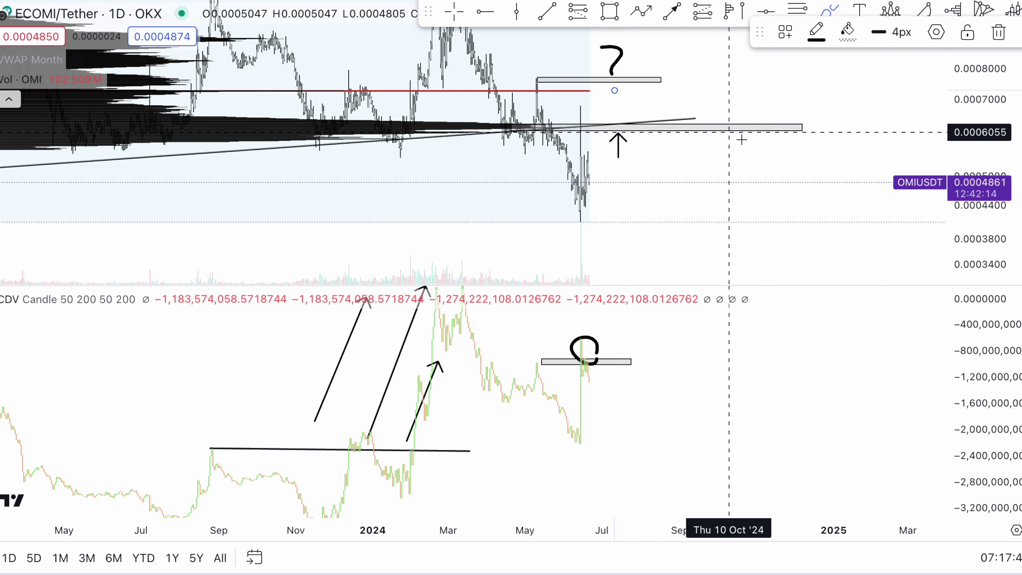
{"action": "key", "text": "Escape"}
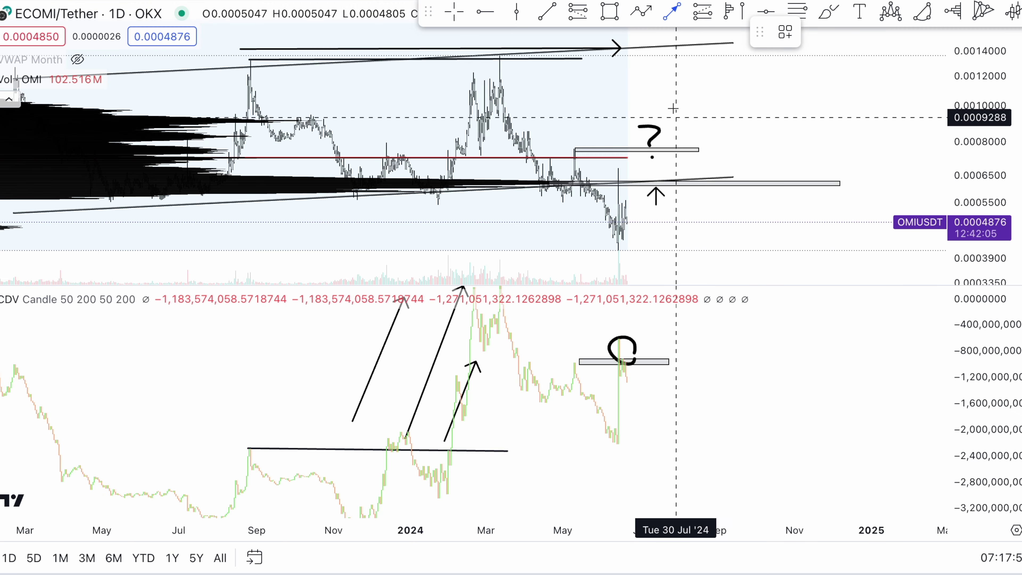
Draw a nearly horizontal arrow from mid-August 2024 back toward the price peaks of March 2024.
{"action": "left_click", "coordinate": [698, 99]}
{"action": "left_click_drag", "start_coordinate": [698, 98], "coordinate": [522, 91]}
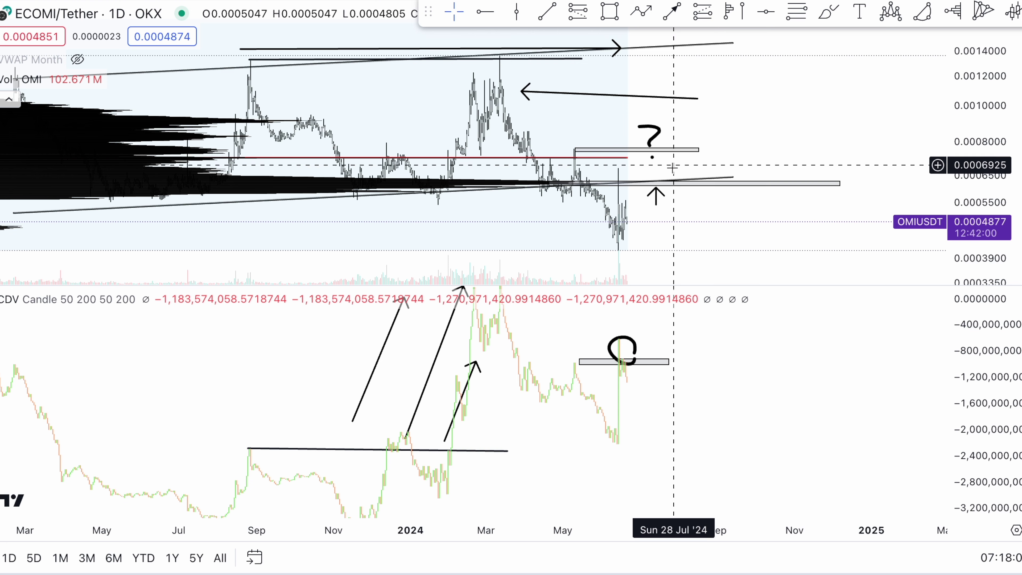
{"action": "left_click", "coordinate": [575, 150]}
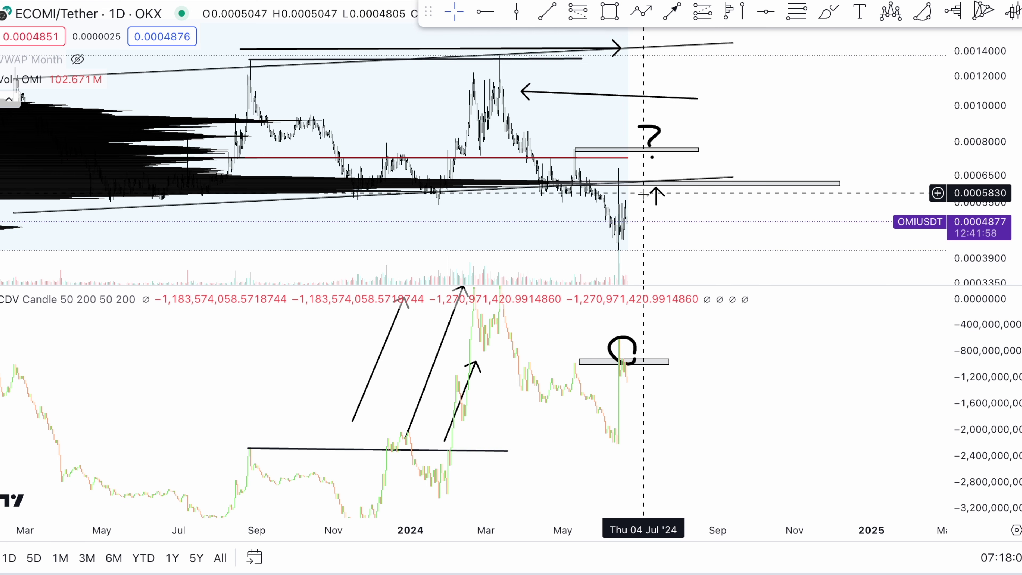
{"action": "left_click", "coordinate": [622, 385]}
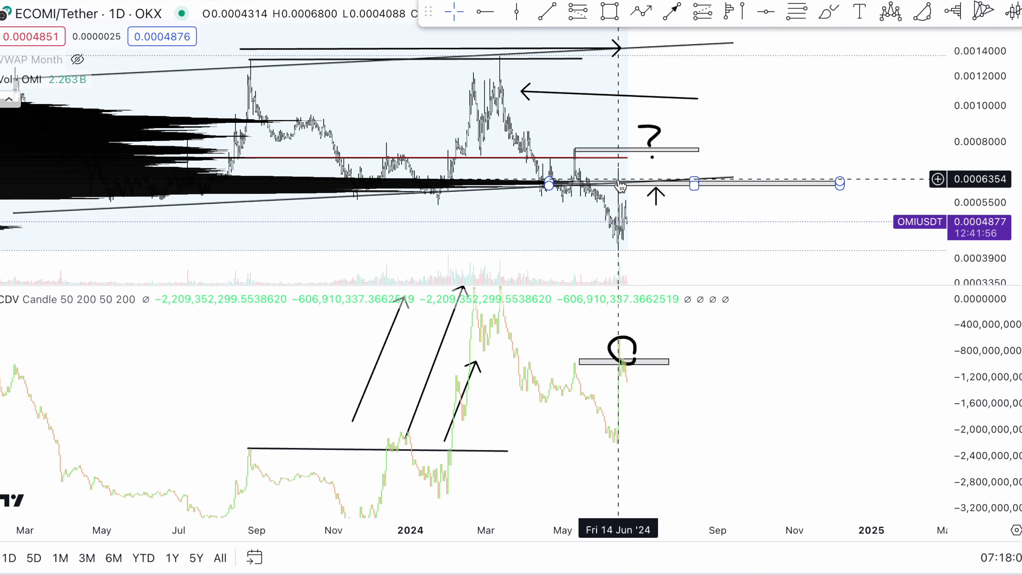
{"action": "left_click", "coordinate": [638, 149]}
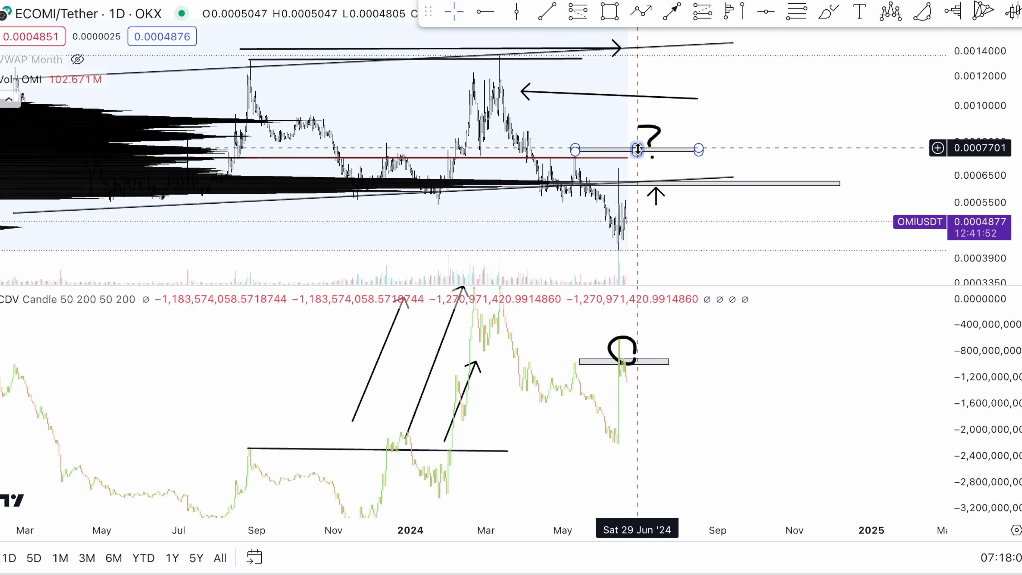
{"action": "left_click", "coordinate": [622, 431]}
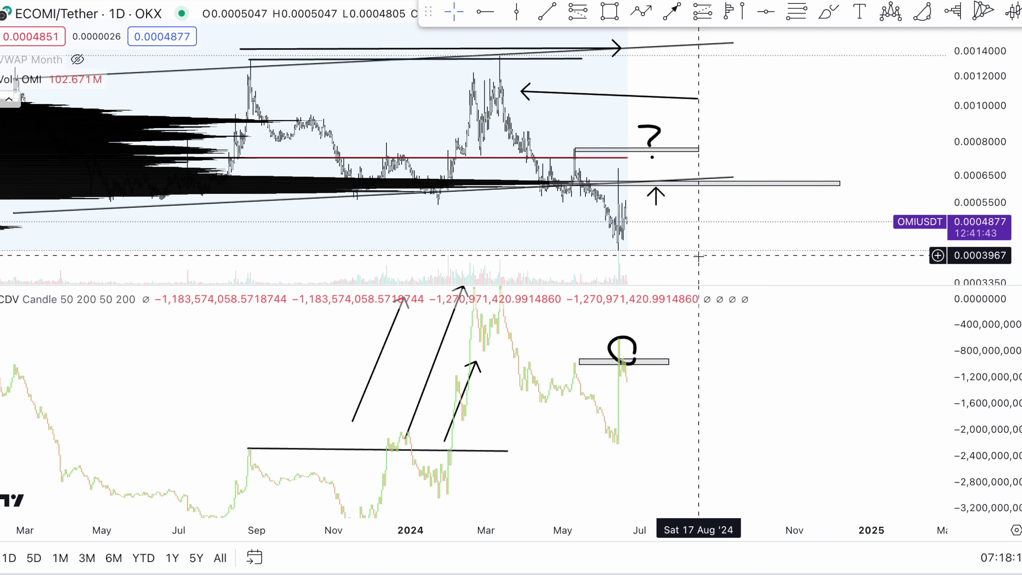
Brush arcs over the February–March 2024 volume bars and price peaks, and a cross near the upper channel line around September 2024.
{"action": "left_click_drag", "start_coordinate": [687, 250], "coordinate": [692, 230]}
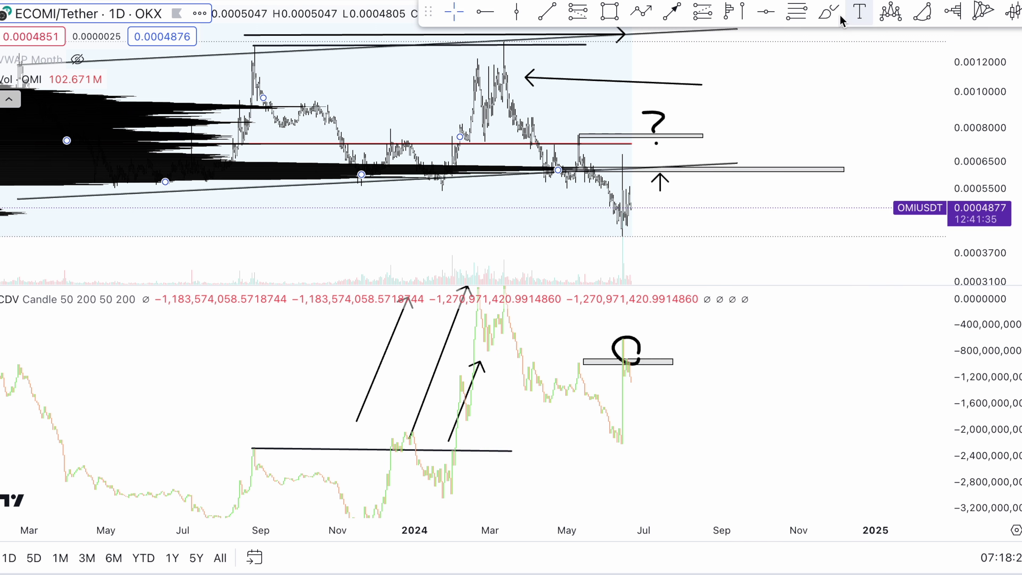
{"action": "left_click", "coordinate": [829, 12]}
{"action": "mouse_move", "coordinate": [428, 275]}
{"action": "left_mouse_down"}
{"action": "mouse_move", "coordinate": [453, 261]}
{"action": "mouse_move", "coordinate": [525, 282]}
{"action": "left_mouse_up"}
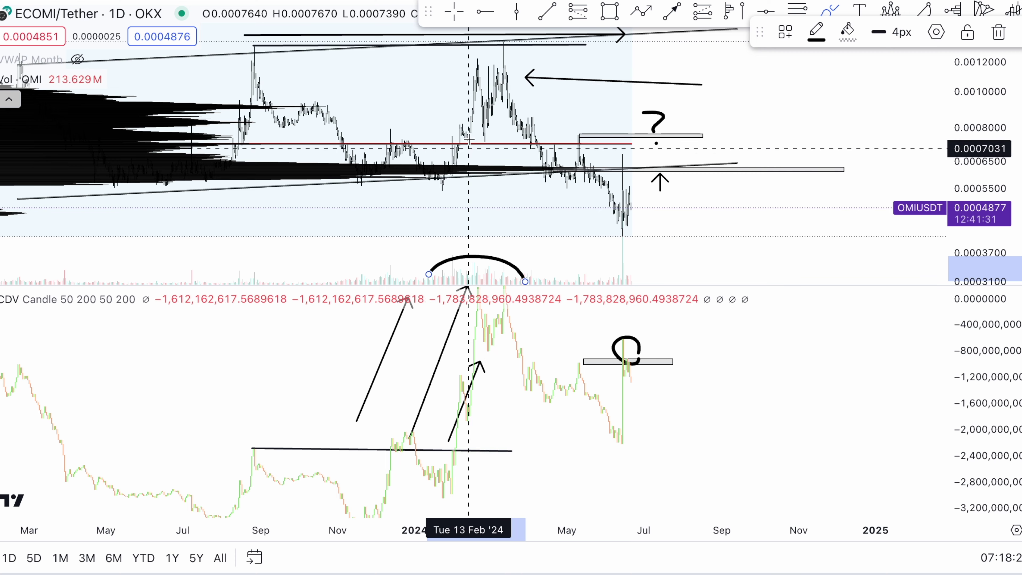
{"action": "mouse_move", "coordinate": [457, 80]}
{"action": "left_mouse_down"}
{"action": "mouse_move", "coordinate": [509, 54]}
{"action": "mouse_move", "coordinate": [523, 64]}
{"action": "left_mouse_up"}
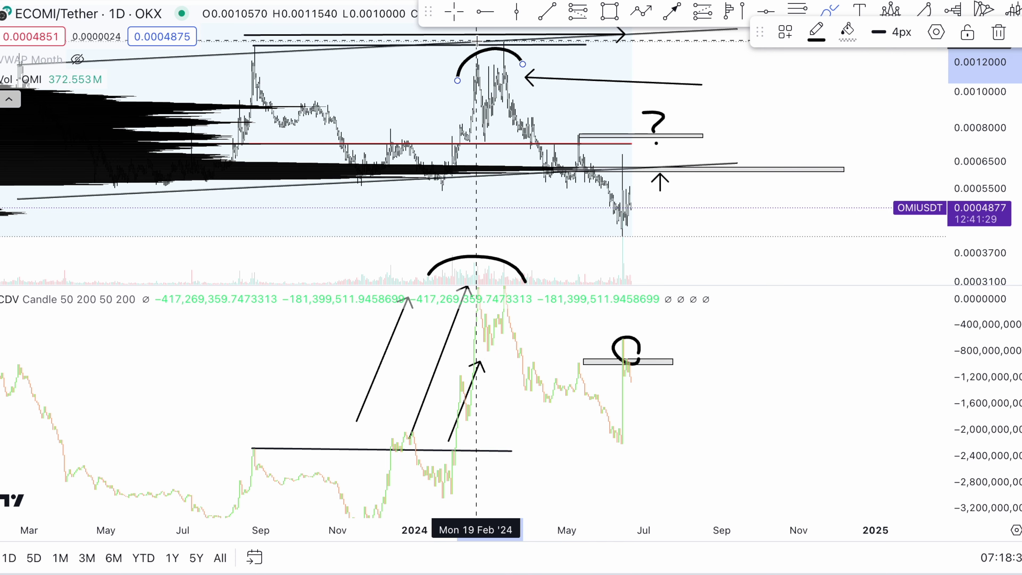
{"action": "mouse_move", "coordinate": [697, 53]}
{"action": "left_mouse_down"}
{"action": "mouse_move", "coordinate": [734, 39]}
{"action": "mouse_move", "coordinate": [729, 59]}
{"action": "left_mouse_up"}
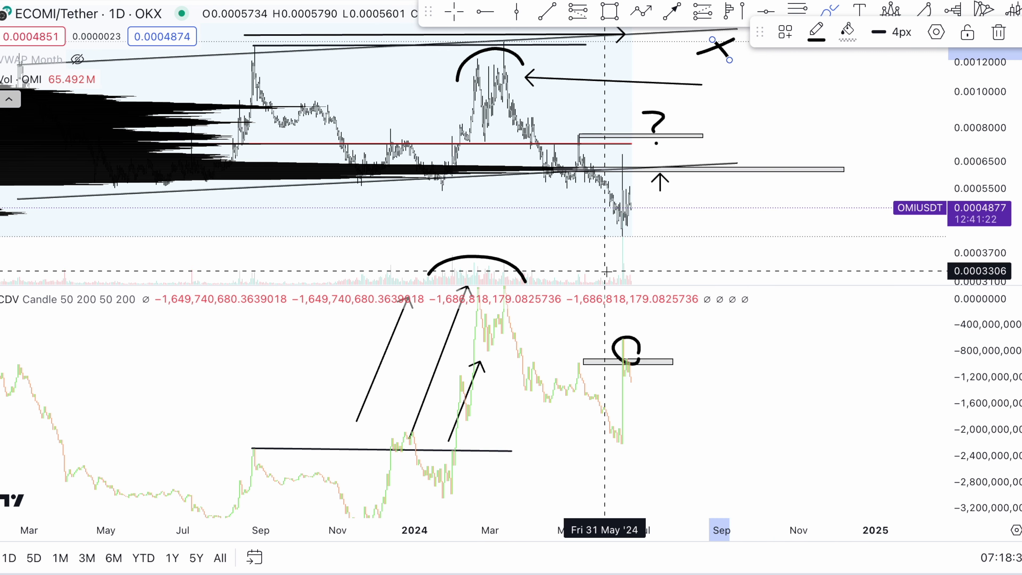
Brush a line from the volume arc to about 24 Sep '24, a circle around the June volume spike, and a check mark beside the CDV circle.
{"action": "left_click_drag", "start_coordinate": [512, 266], "coordinate": [749, 266]}
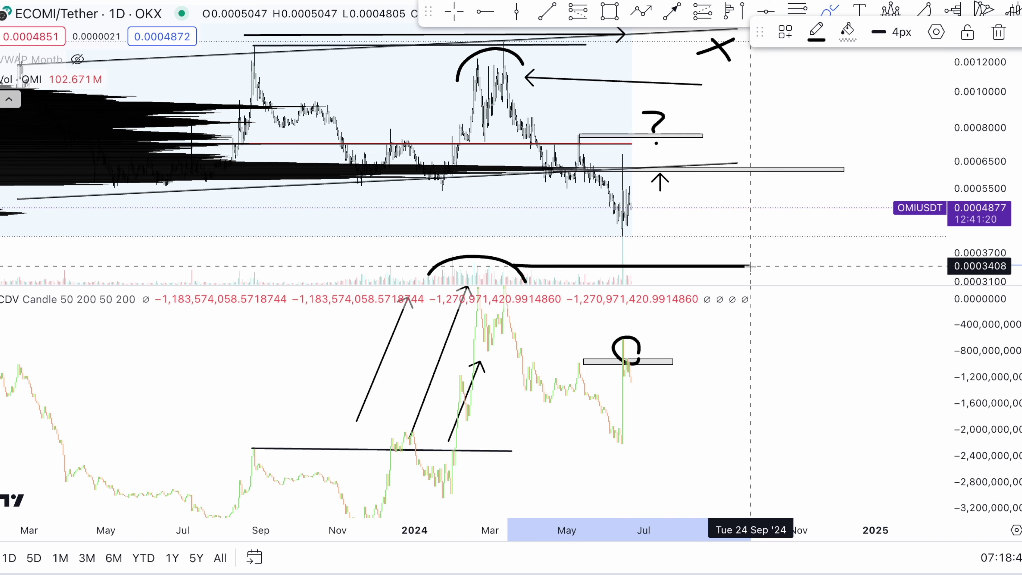
{"action": "mouse_move", "coordinate": [617, 240]}
{"action": "left_mouse_down"}
{"action": "mouse_move", "coordinate": [607, 246]}
{"action": "mouse_move", "coordinate": [617, 243]}
{"action": "left_mouse_up"}
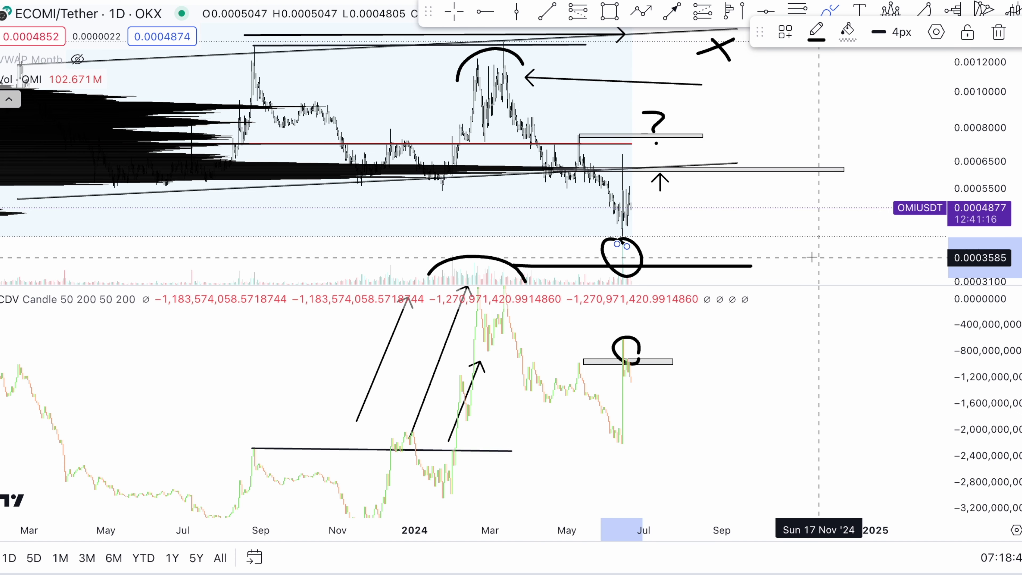
{"action": "mouse_move", "coordinate": [573, 244]}
{"action": "left_mouse_down"}
{"action": "mouse_move", "coordinate": [511, 235]}
{"action": "mouse_move", "coordinate": [532, 233]}
{"action": "left_mouse_up"}
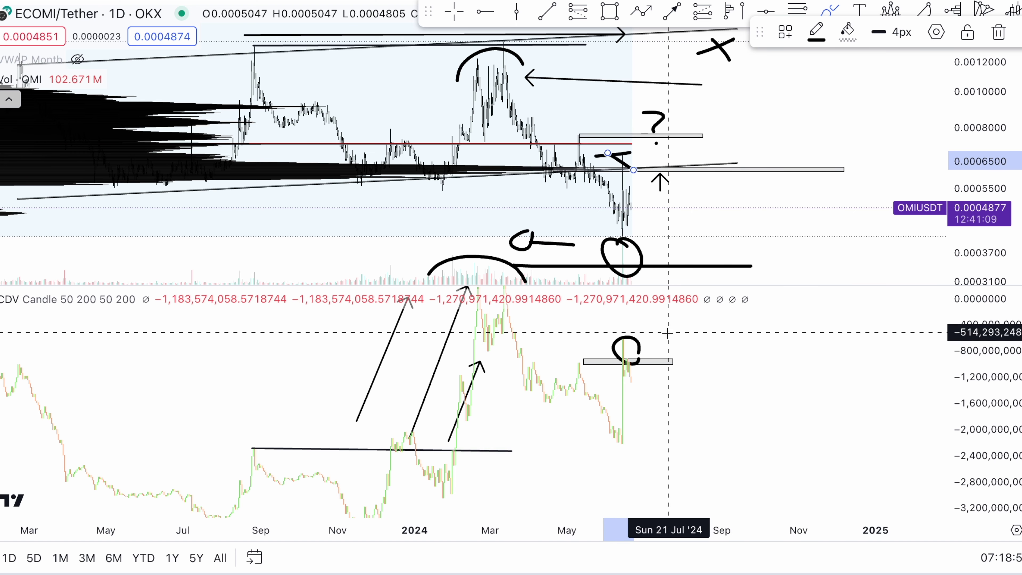
{"action": "left_click_drag", "start_coordinate": [659, 343], "coordinate": [687, 327]}
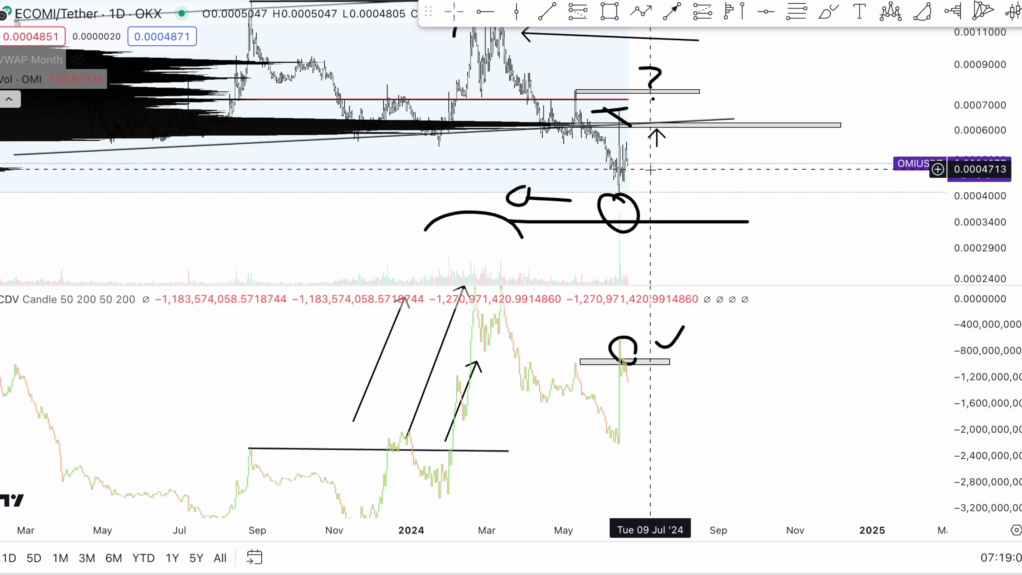
Draw a thin rectangle at about 0.0004958 from 22 Jun '24 to late September, and a horizontal arrow at about 0.00040 to mid-October.
{"action": "left_click", "coordinate": [609, 11]}
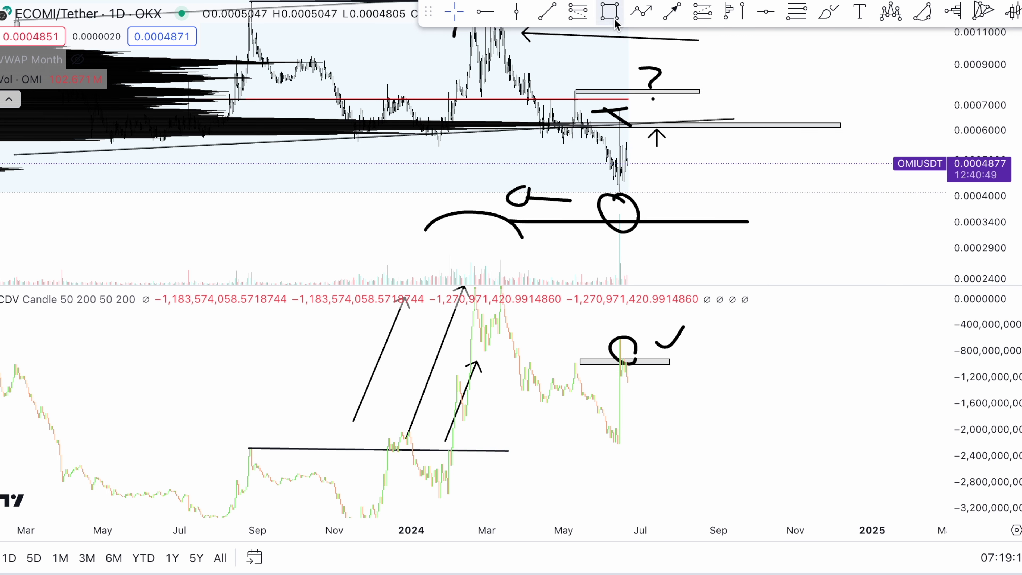
{"action": "left_click_drag", "start_coordinate": [630, 163], "coordinate": [750, 162]}
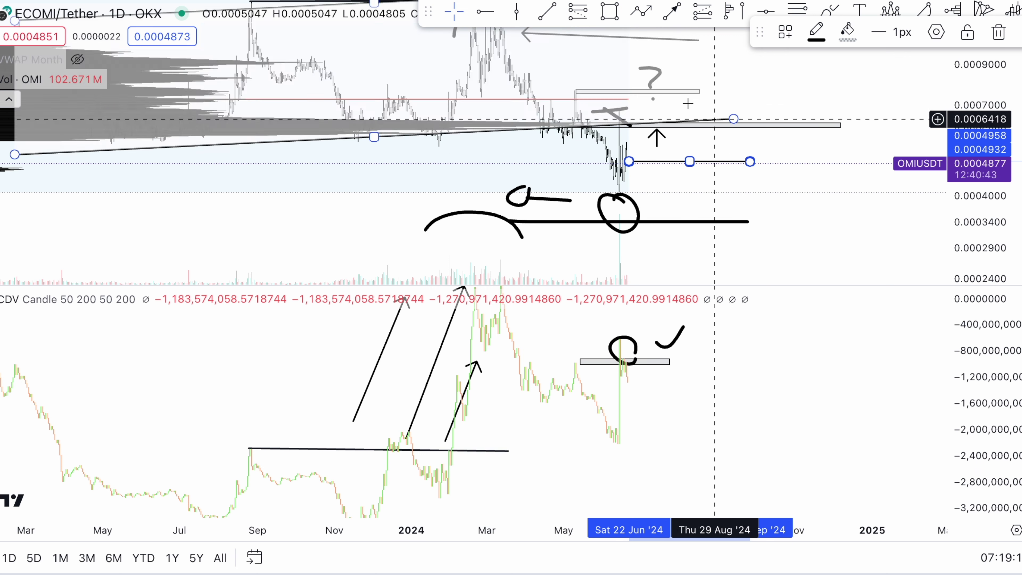
{"action": "left_click", "coordinate": [671, 18]}
{"action": "left_click_drag", "start_coordinate": [623, 195], "coordinate": [773, 194]}
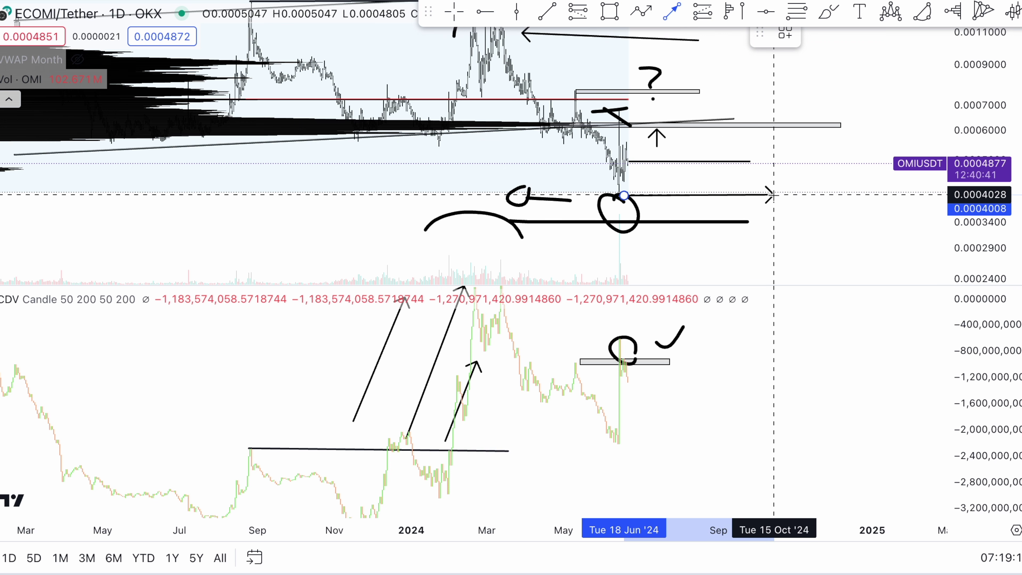
{"action": "left_click", "coordinate": [841, 197]}
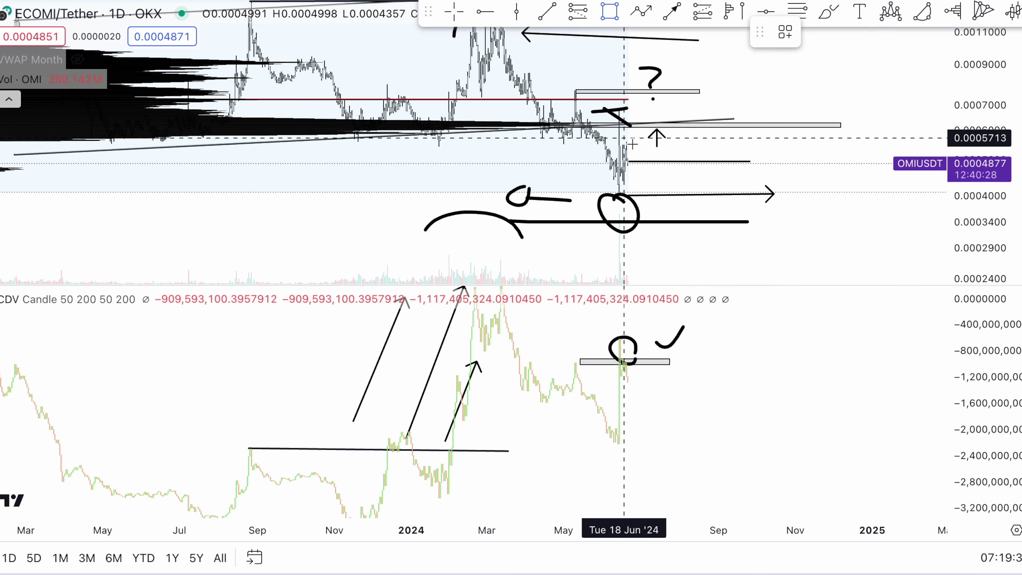
Draw a zigzag price path from late June up to about 0.00095 on 13 Aug '24, down to the 0.0006 rectangle, and up again into October.
{"action": "key", "text": "alt+shift+r"}
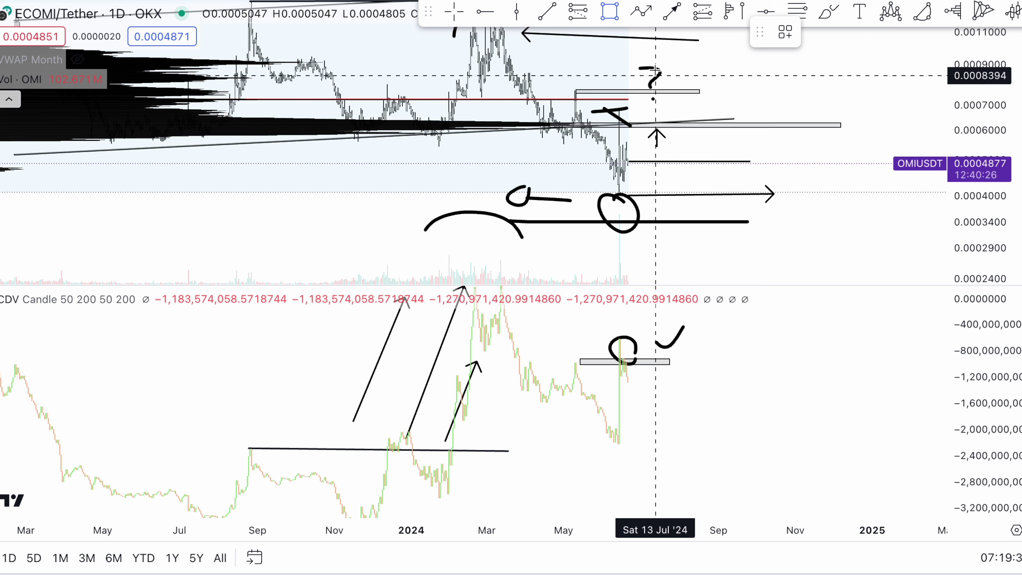
{"action": "left_click", "coordinate": [644, 13]}
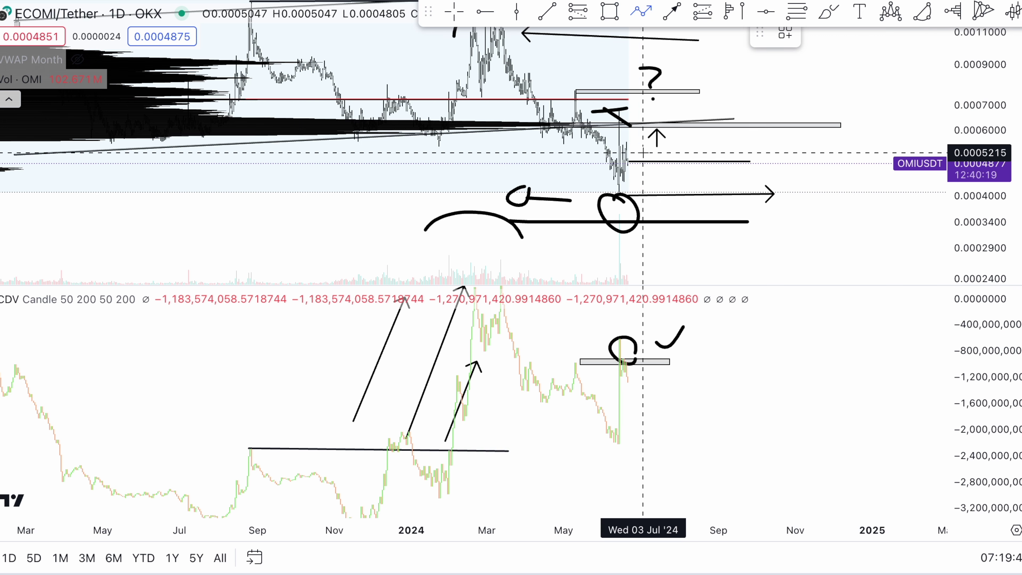
{"action": "left_click", "coordinate": [635, 155]}
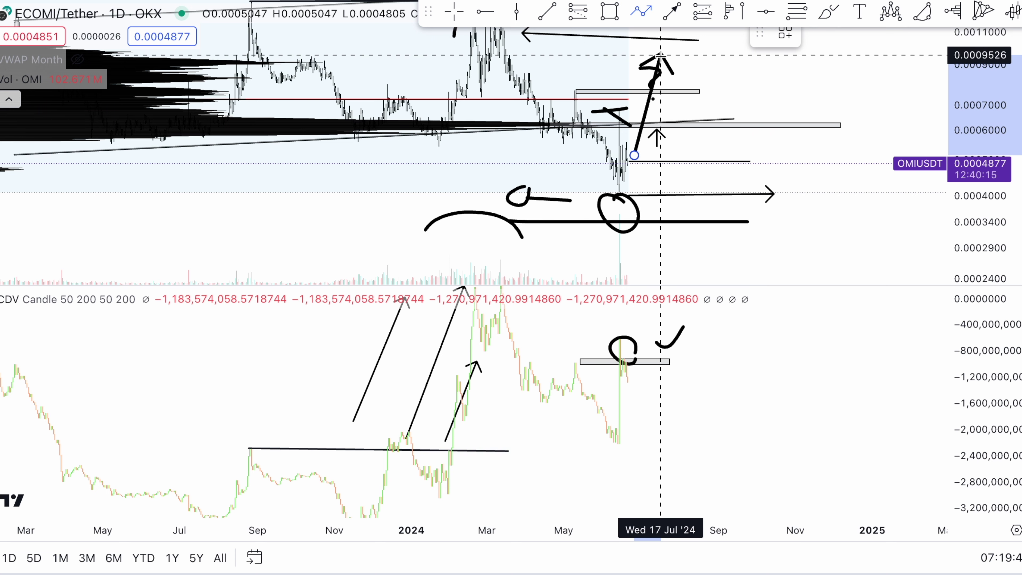
{"action": "left_click", "coordinate": [695, 55]}
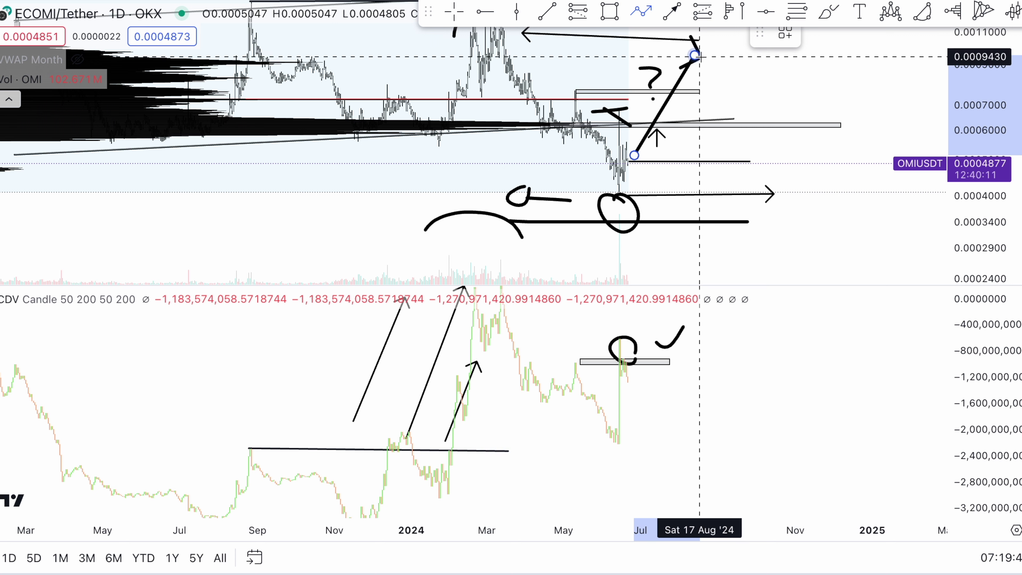
{"action": "left_click", "coordinate": [742, 128]}
{"action": "double_click", "coordinate": [765, 75]}
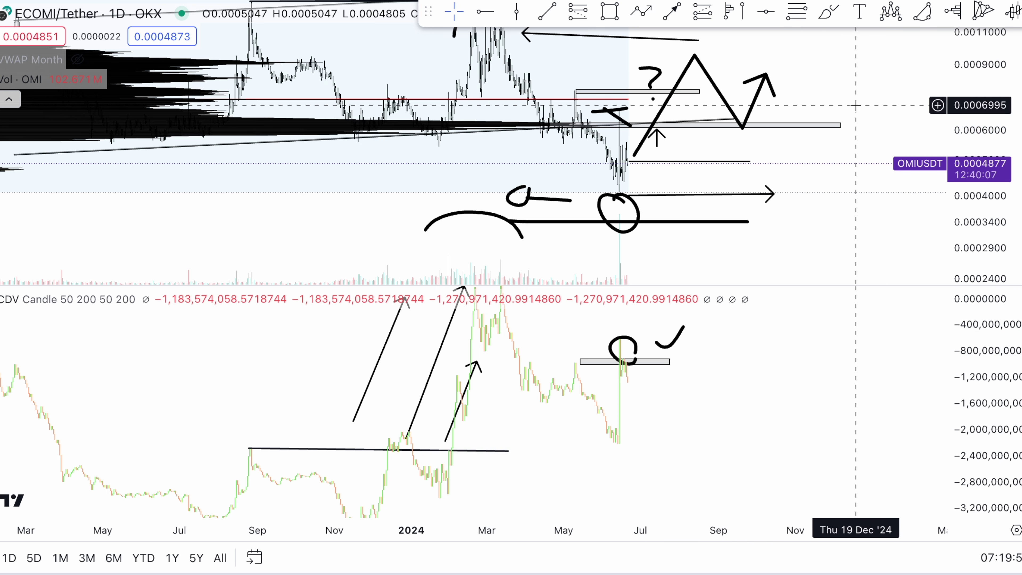
Draw a narrow vertical rectangle as a candle body in late November to 5 Dec '24, from about 0.0004302 to 0.0005889.
{"action": "left_click", "coordinate": [610, 12]}
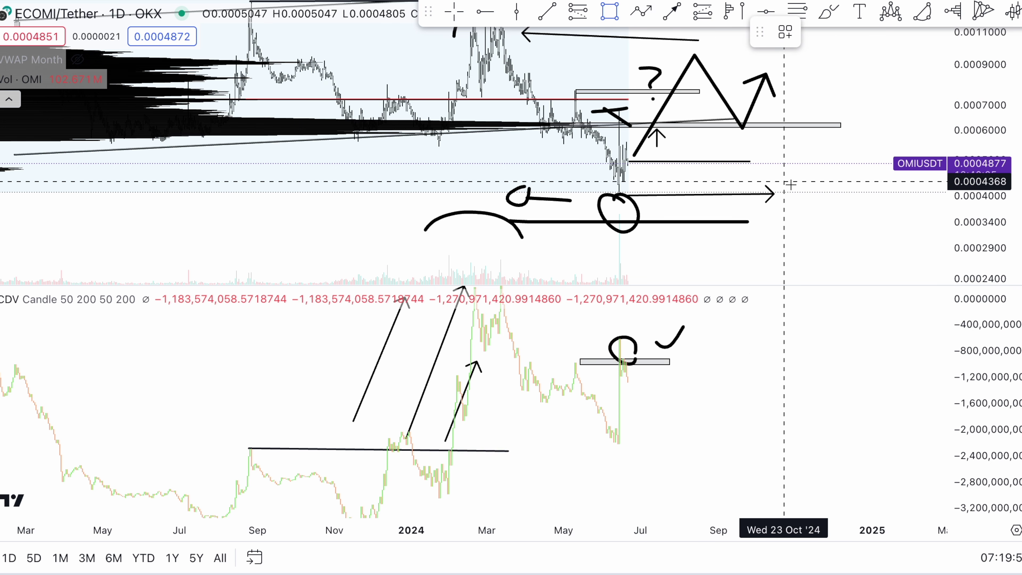
{"action": "left_click_drag", "start_coordinate": [821, 184], "coordinate": [847, 45]}
{"action": "left_click_drag", "start_coordinate": [884, 114], "coordinate": [833, 149]}
{"action": "left_click_drag", "start_coordinate": [794, 79], "coordinate": [788, 167]}
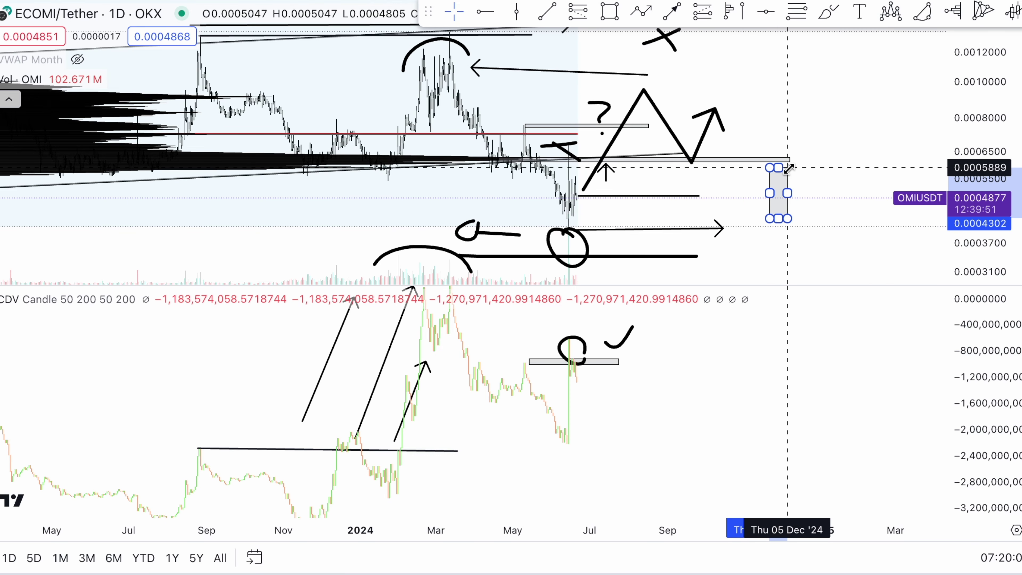
{"action": "left_click", "coordinate": [824, 113]}
Draw a near-vertical trend line as the candle's upper wick, from about 0.0005771 to 0.0010867 at late November 2024.
{"action": "left_click", "coordinate": [547, 12]}
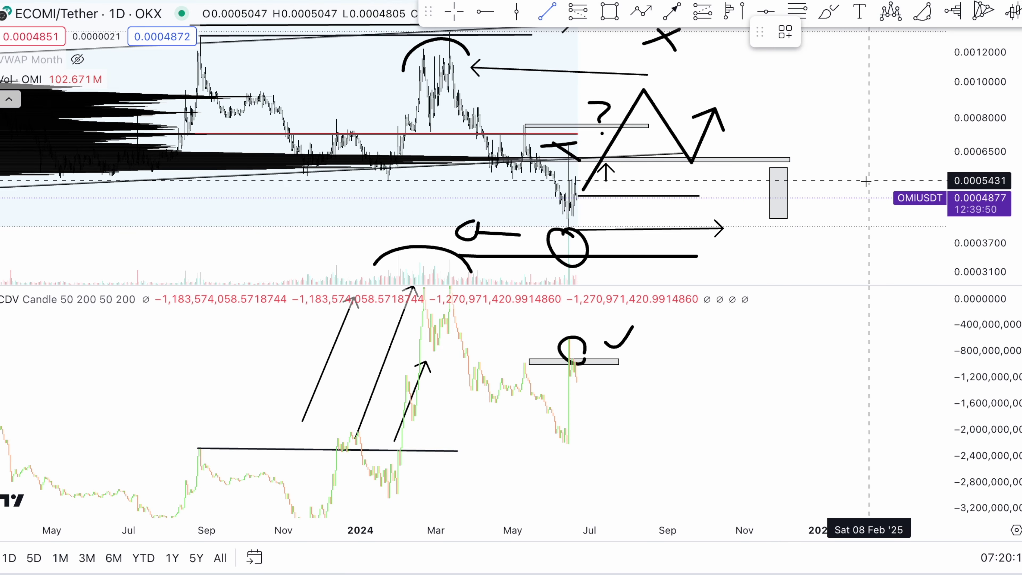
{"action": "left_click", "coordinate": [780, 171]}
{"action": "left_click", "coordinate": [777, 70]}
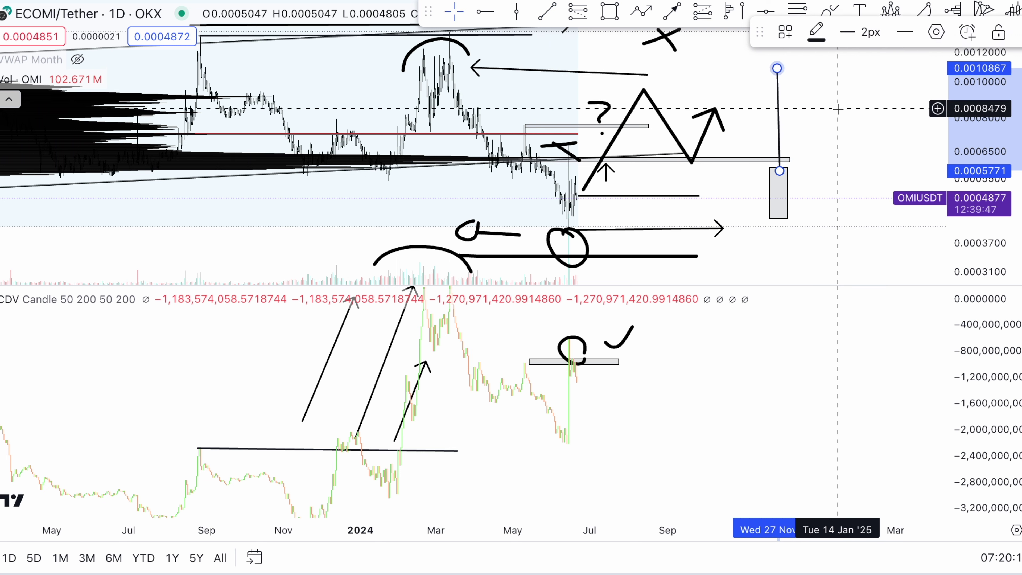
{"action": "left_click", "coordinate": [843, 123]}
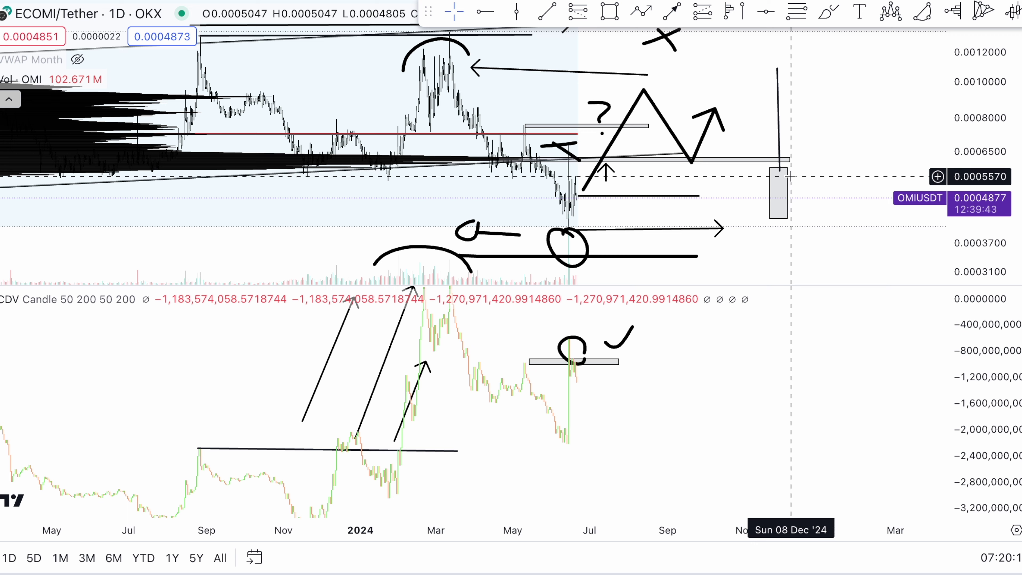
{"action": "left_click_drag", "start_coordinate": [830, 179], "coordinate": [818, 128]}
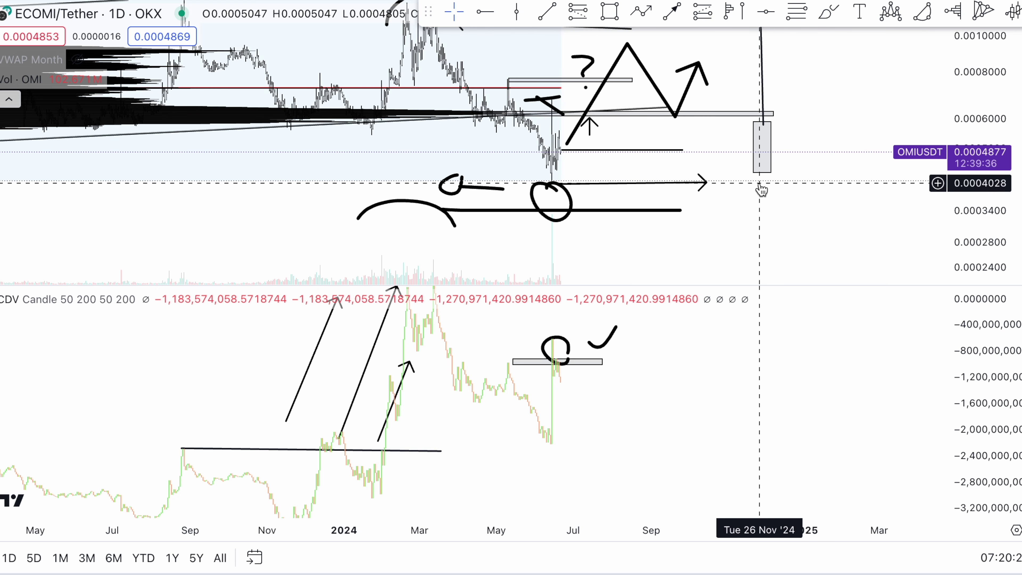
{"action": "scroll", "coordinate": [727, 204], "scroll_direction": "down", "scroll_amount": 2}
{"action": "scroll", "coordinate": [403, 226], "scroll_direction": "down", "scroll_amount": 2}
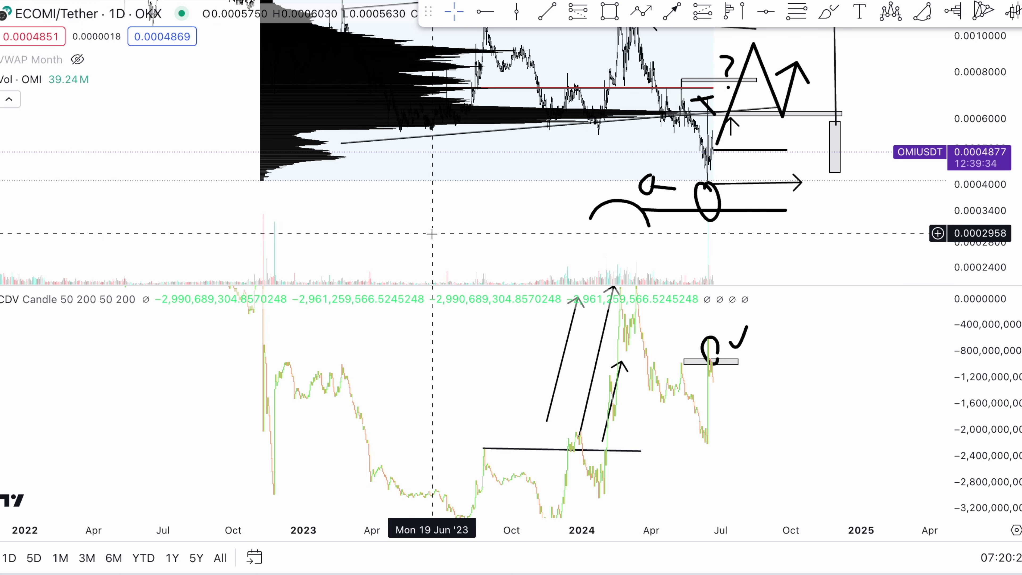
{"action": "scroll", "coordinate": [436, 226], "scroll_direction": "up", "scroll_amount": 2}
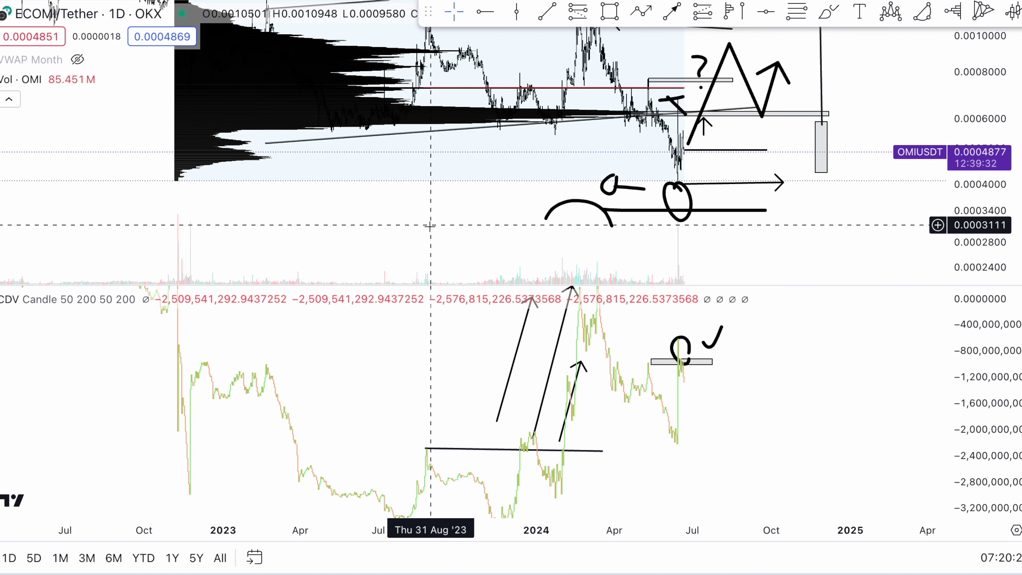
{"action": "scroll", "coordinate": [429, 223], "scroll_direction": "down", "scroll_amount": 3}
{"action": "scroll", "coordinate": [322, 225], "scroll_direction": "right", "scroll_amount": 3}
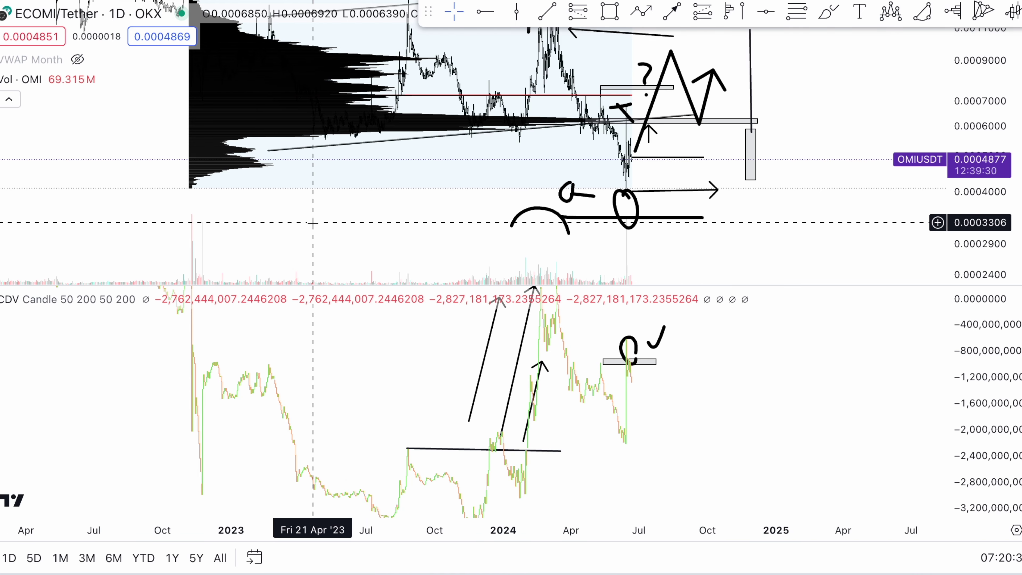